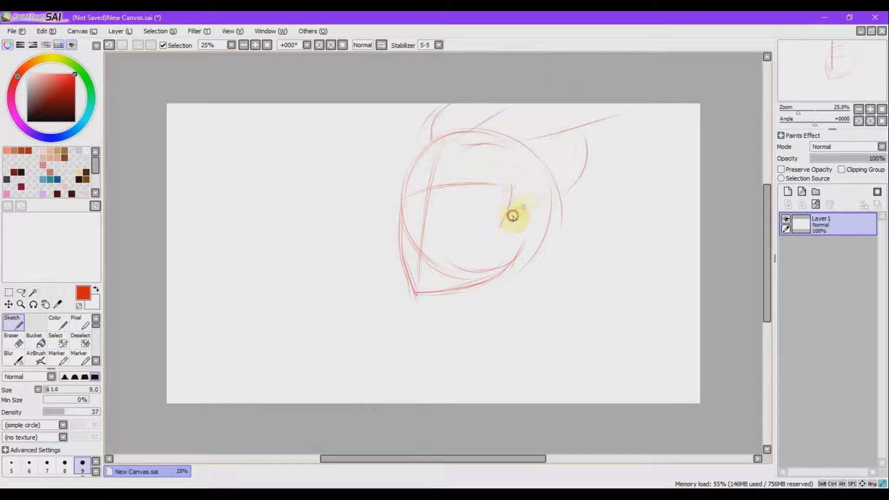
Sketch the ear and the back of the head and nape, and strengthen the outline of the face
left_click_drag(501, 227, 536, 217)
left_click_drag(513, 268, 518, 309)
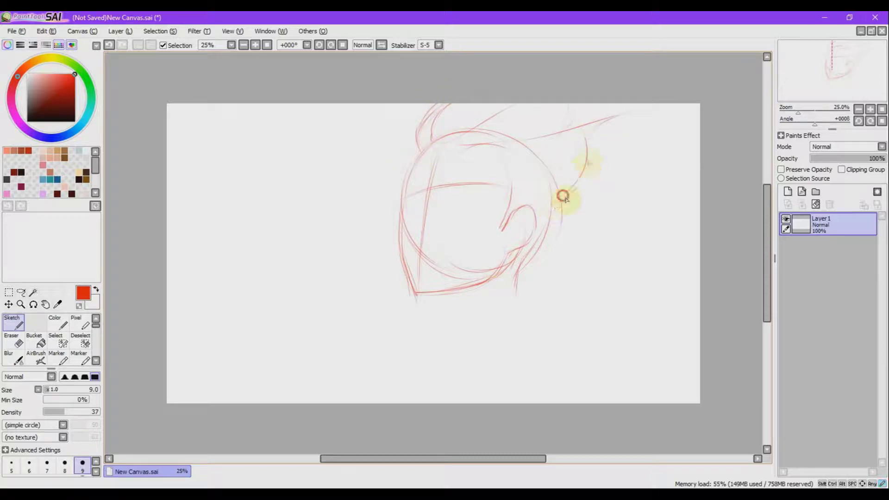
left_click_drag(538, 188, 560, 220)
mouse_move(508, 182)
left_mouse_down()
mouse_move(463, 144)
mouse_move(410, 171)
left_mouse_up()
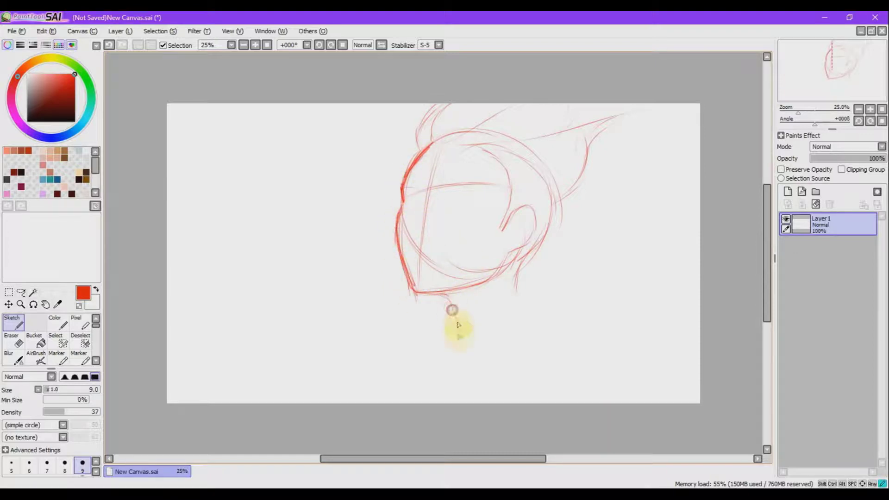
Sketch both sides of the neck and the shoulders below the head
left_click_drag(461, 330, 428, 347)
left_click_drag(516, 283, 523, 267)
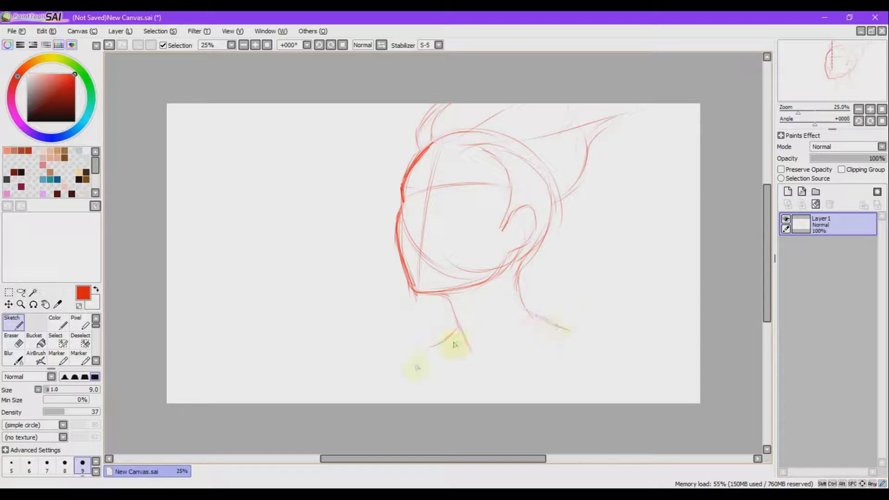
left_click_drag(417, 343, 387, 354)
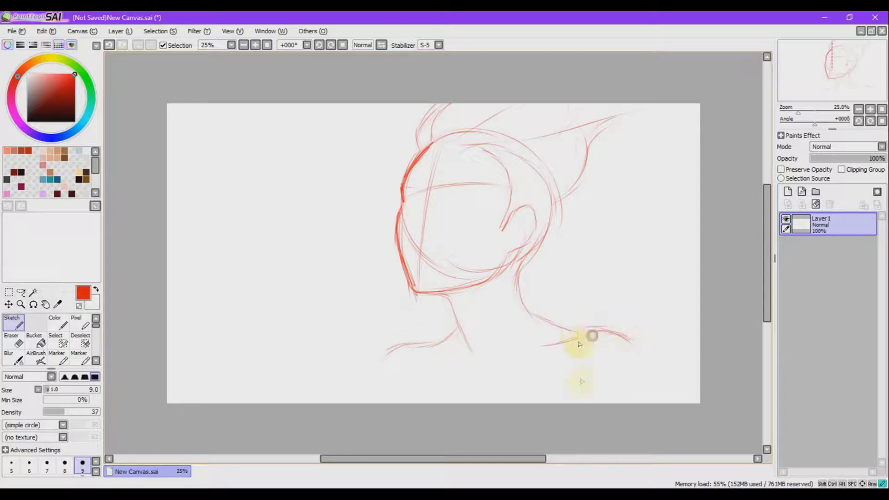
left_click_drag(591, 335, 577, 365)
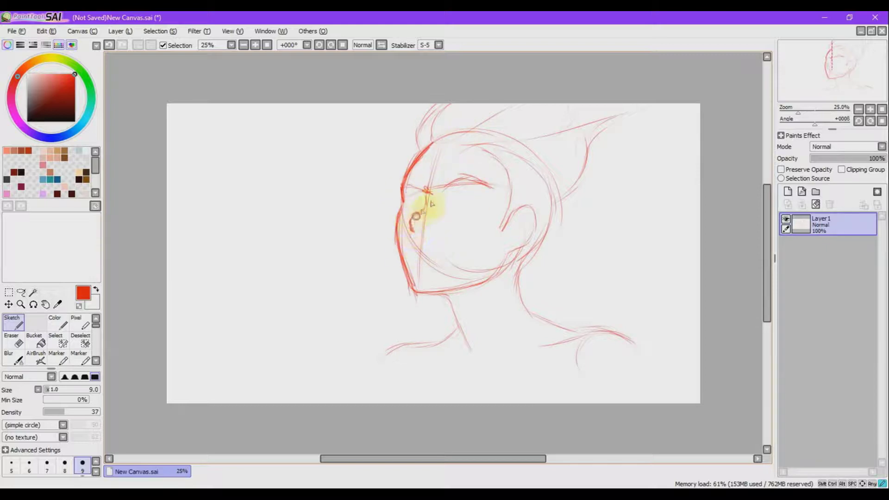
Sketch the nose on the face, and add the neck muscle line and the front shoulder contour
left_click_drag(413, 221, 414, 232)
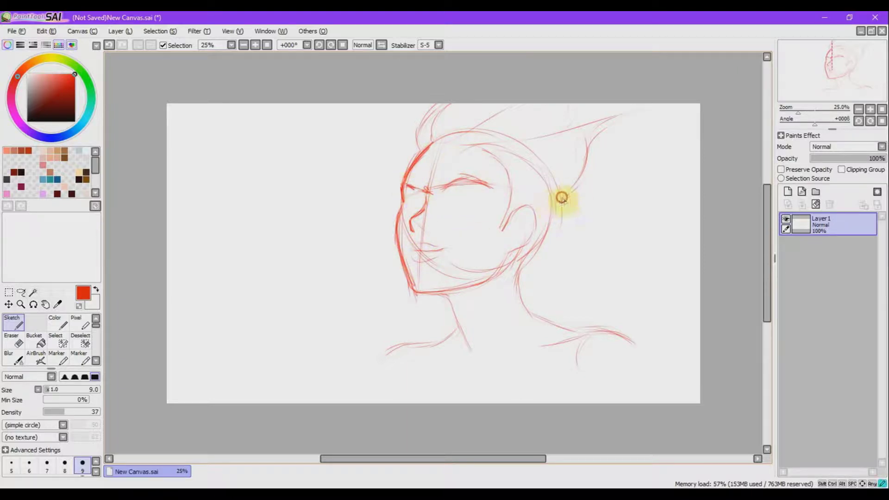
left_click_drag(498, 328, 494, 346)
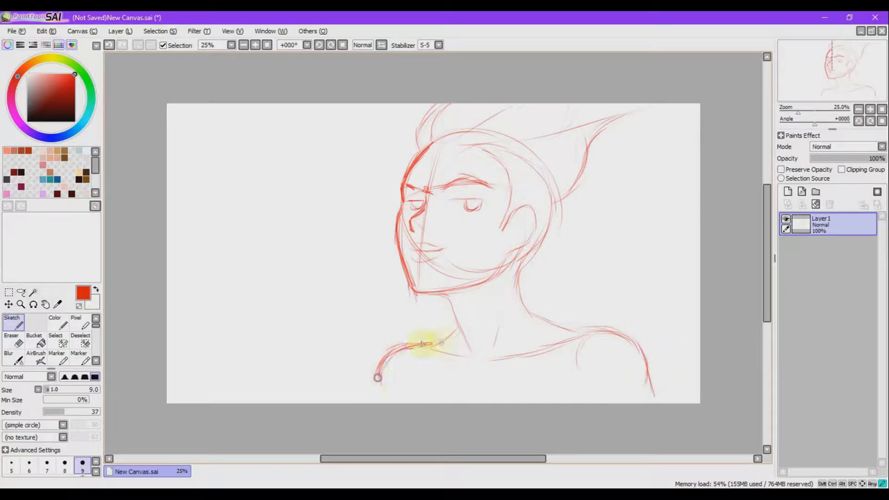
left_click_drag(422, 344, 440, 342)
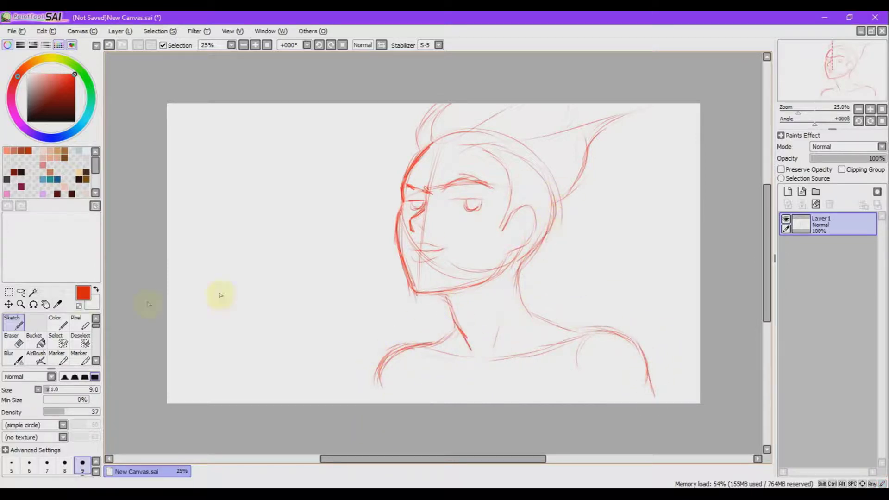
Sketch the upswept hair strands above the forehead and strengthen the front hairline in red
left_click(21, 305)
left_click_drag(398, 123, 551, 282)
left_click(14, 323)
left_click_drag(767, 254, 768, 234)
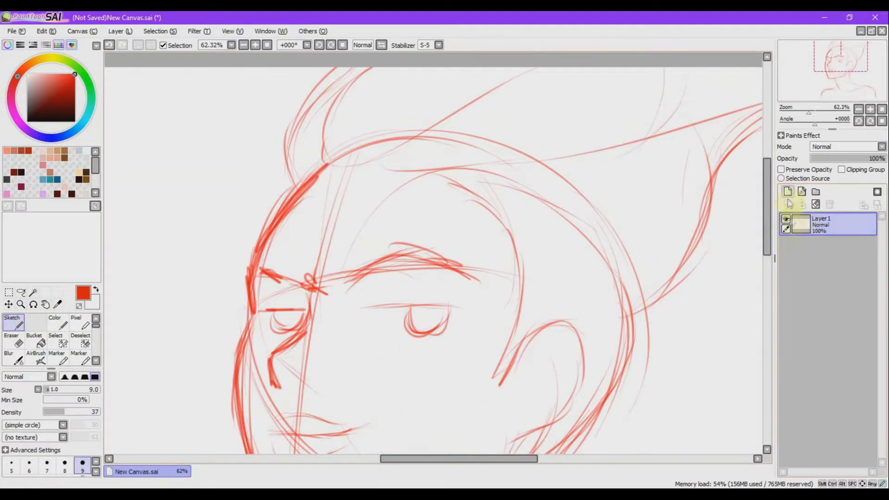
left_click_drag(790, 204, 765, 245)
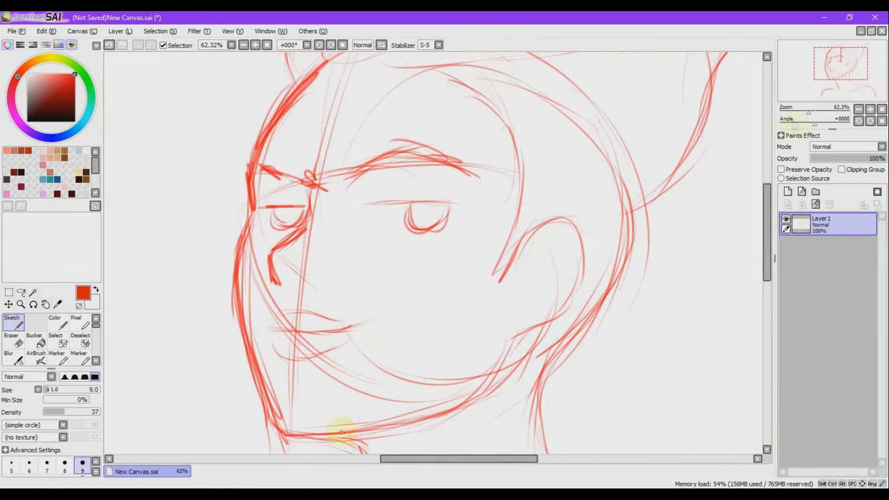
scroll(473, 211, "down", 1)
left_click_drag(364, 263, 456, 199)
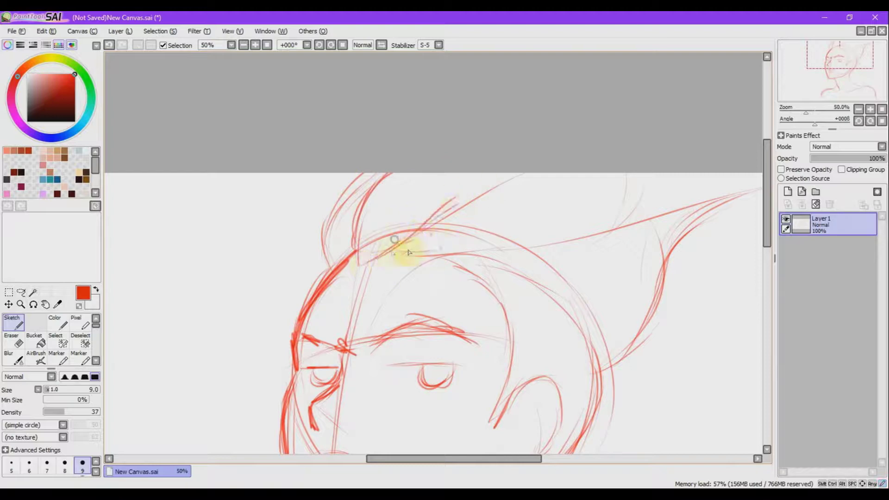
left_click(328, 247, "alt")
left_click_drag(77, 80, 75, 74)
left_click_drag(348, 257, 338, 274)
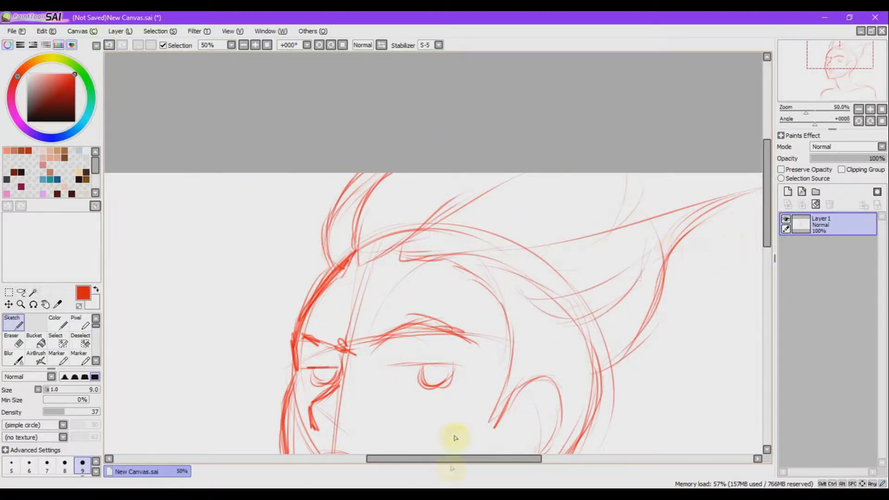
Sketch loose flame-like wisps trailing behind the tips of the swept-back hair, replacing a rejected wisp
left_click_drag(454, 458, 495, 458)
mouse_move(584, 231)
left_mouse_down()
mouse_move(631, 212)
mouse_move(661, 189)
left_mouse_up()
left_click_drag(466, 459, 462, 459)
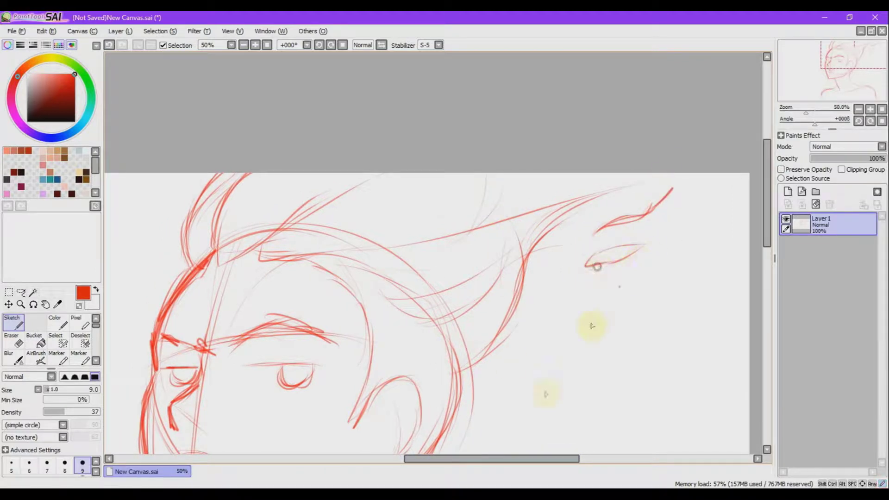
key("ctrl+z")
key("ctrl+z")
left_click_drag(574, 282, 577, 296)
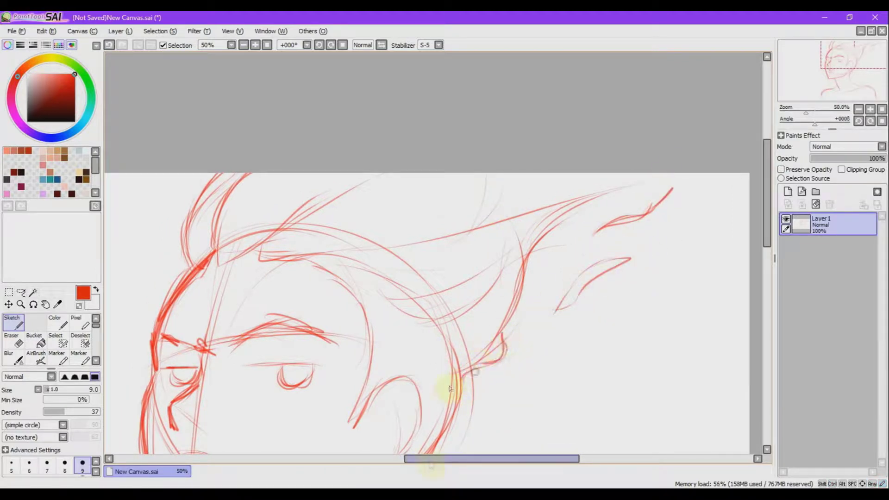
Refine the front hairline and the inner ear, and rough in the upper lid of the near eye
scroll(449, 388, "left", 3)
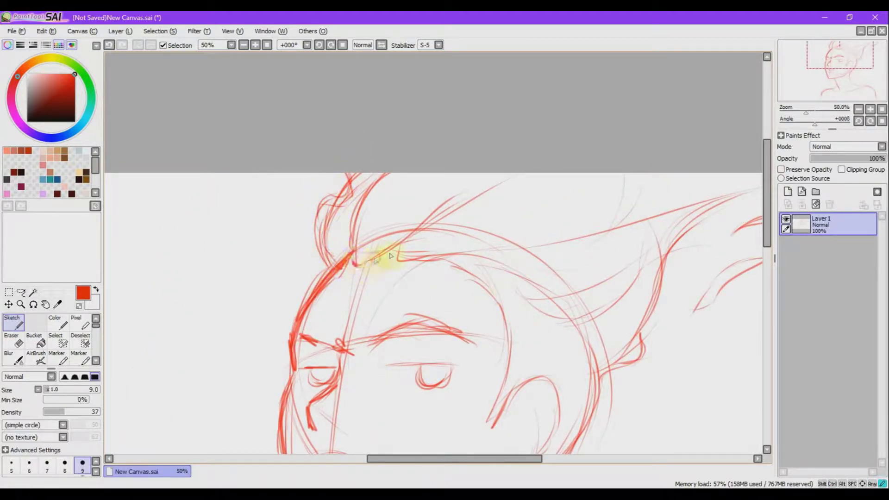
scroll(760, 278, "down", 4)
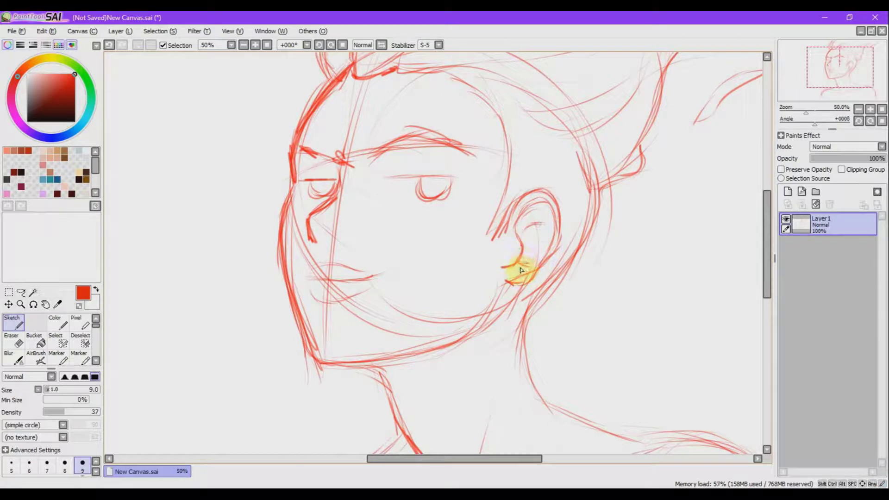
left_click_drag(408, 179, 386, 188)
key("Home")
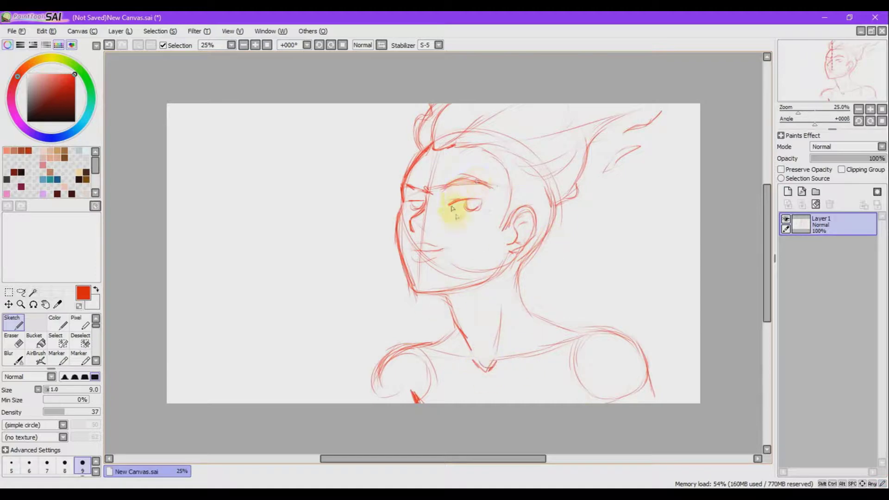
key("ctrl+z")
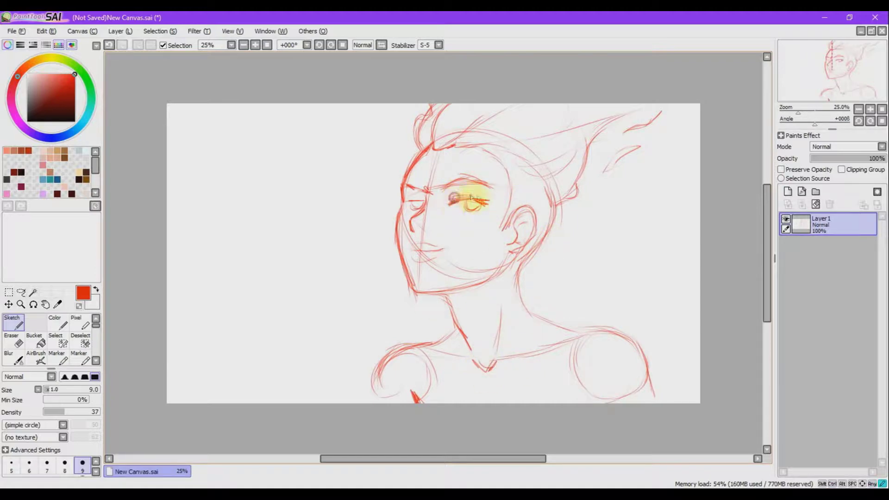
Refine both eyes with heavier upper lids, eye corners and darker irises
left_click(21, 304)
left_click_drag(355, 261, 498, 172)
left_click(19, 326)
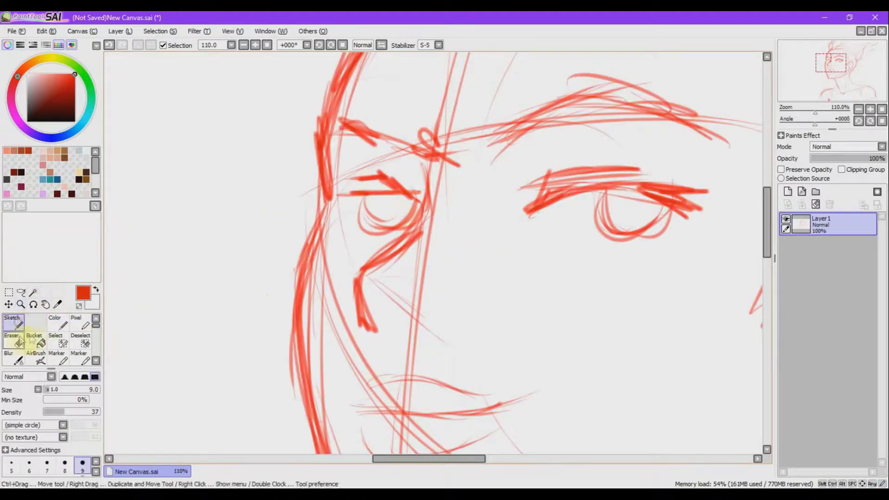
mouse_move(669, 199)
left_mouse_down()
mouse_move(696, 212)
mouse_move(596, 254)
mouse_move(564, 252)
mouse_move(655, 255)
left_mouse_up()
left_click_drag(551, 203, 525, 219)
mouse_move(407, 210)
left_mouse_down()
mouse_move(353, 197)
mouse_move(340, 217)
mouse_move(353, 241)
mouse_move(405, 235)
mouse_move(419, 222)
left_mouse_up()
mouse_move(601, 191)
left_mouse_down()
mouse_move(605, 229)
mouse_move(663, 207)
left_mouse_up()
mouse_move(607, 217)
left_mouse_down()
mouse_move(673, 222)
mouse_move(607, 236)
left_mouse_up()
Sketch sharply angled eyebrows above both eyes, and erase the old brow and guide lines with a size 20 eraser
left_click(244, 45)
left_click(243, 45)
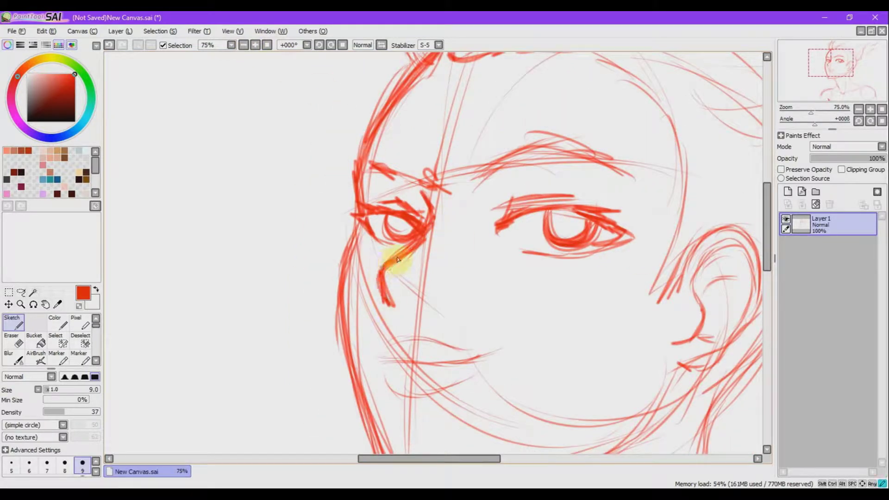
mouse_move(393, 165)
left_mouse_down()
mouse_move(413, 175)
mouse_move(514, 165)
mouse_move(507, 185)
mouse_move(615, 134)
mouse_move(486, 169)
left_mouse_up()
left_click(12, 340)
left_click(82, 463)
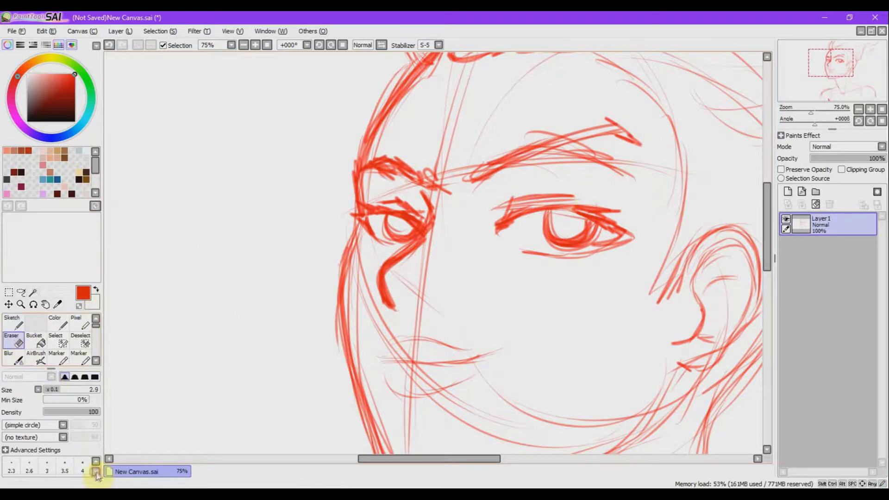
left_click_drag(639, 182, 537, 140)
left_click_drag(432, 173, 400, 158)
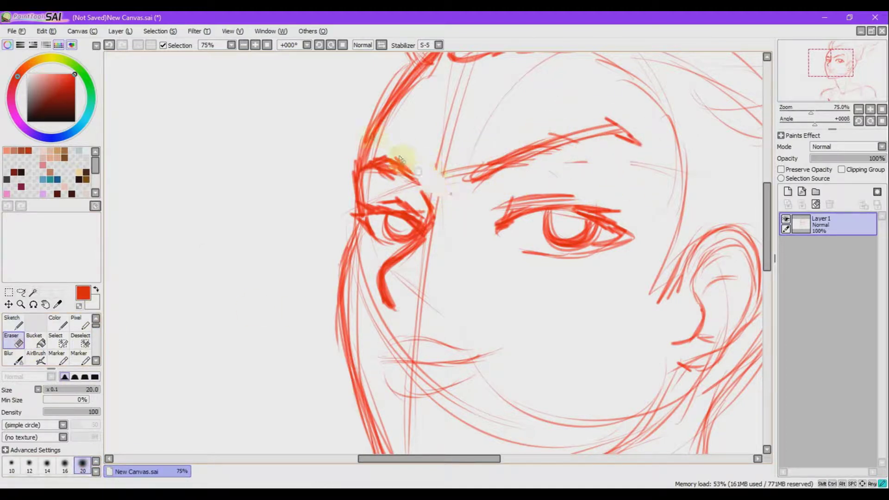
left_click(243, 45)
left_click_drag(767, 232, 759, 274)
left_click(267, 45)
left_click(21, 304)
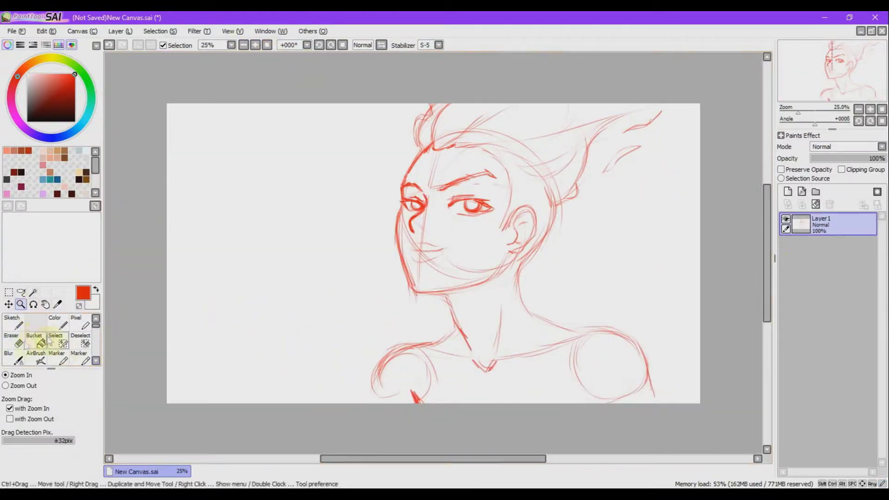
left_click(17, 341)
key("n")
key("n")
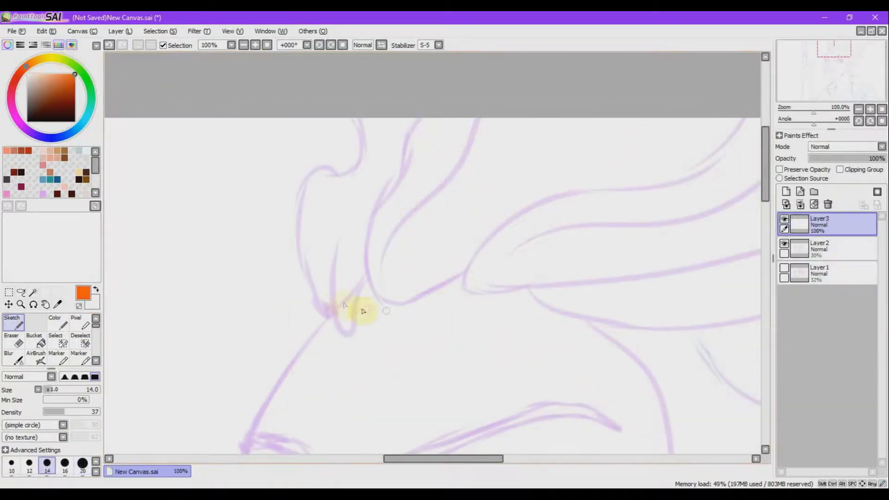
Ink the outlines of the front hair strands on Layer3 in orange with the size 4 pen brush
left_click(96, 360)
left_click(79, 357)
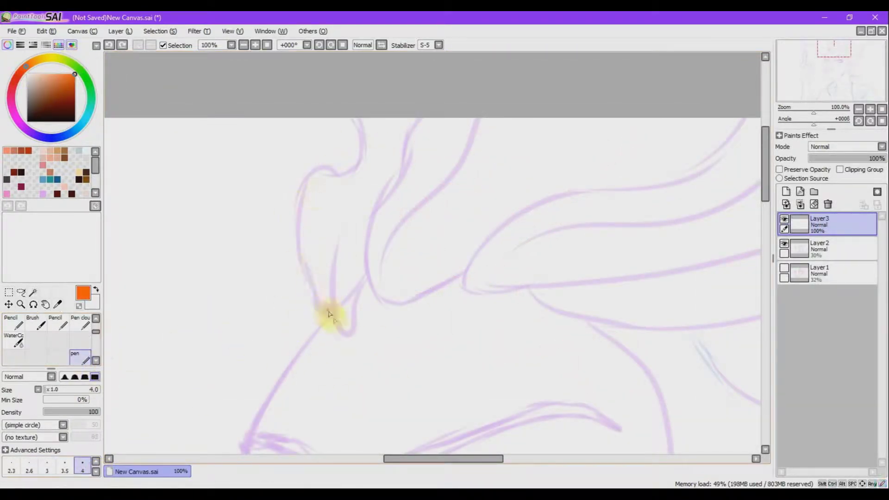
left_click_drag(328, 311, 359, 119)
left_click_drag(380, 300, 408, 77)
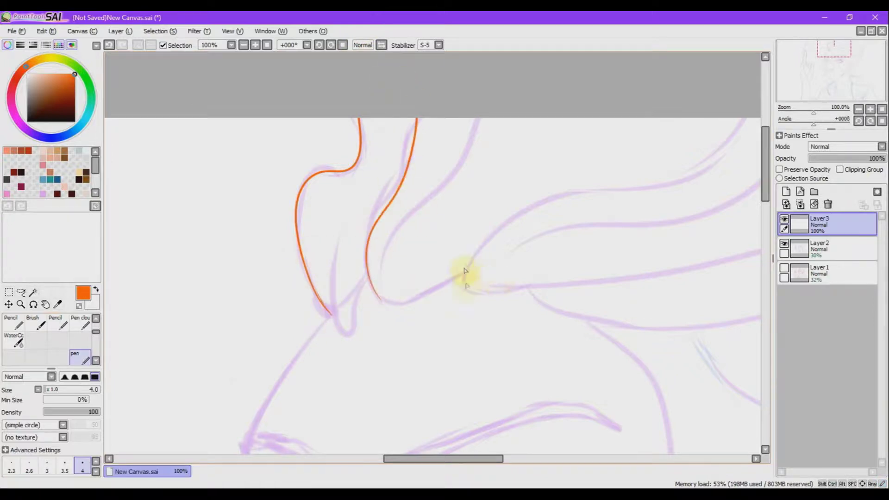
Ink the upper outline and inner line of the large swept-back hair strand in orange, redoing the first stroke
left_click_drag(465, 459, 500, 459)
left_click_drag(273, 290, 575, 118)
key("ctrl+z")
key("ctrl+z")
mouse_move(273, 281)
left_mouse_down()
mouse_move(560, 125)
mouse_move(582, 131)
left_mouse_up()
left_click_drag(321, 254, 615, 116)
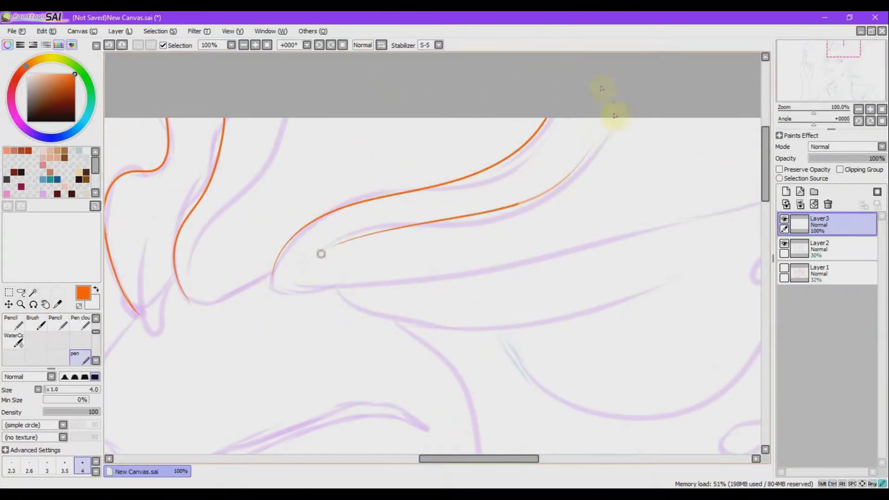
Rotate the canvas view to +101° and ink the long lower edge of the swept-back hair strand, redoing inaccurate strokes
left_click(331, 45)
left_click(244, 44)
left_click(243, 45)
left_click_drag(432, 170, 415, 269)
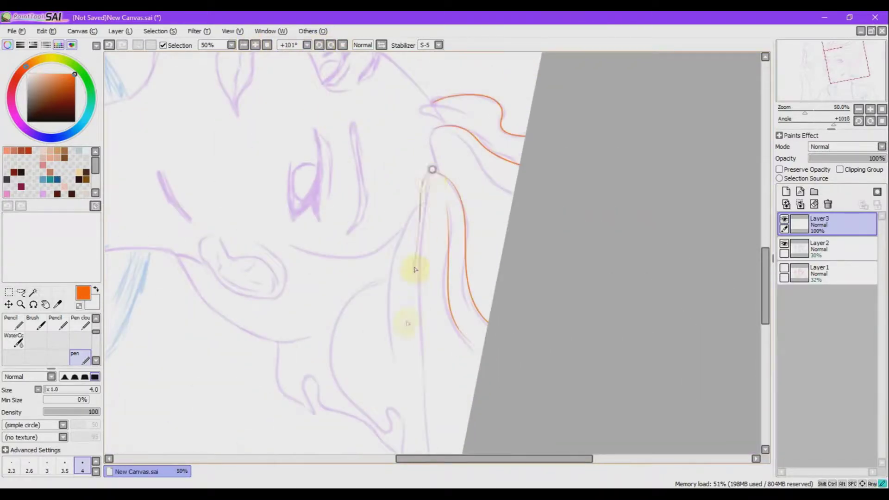
key("ctrl+z")
left_click_drag(766, 286, 767, 306)
left_click_drag(426, 81, 415, 338)
key("ctrl+z")
left_click_drag(423, 104, 437, 419)
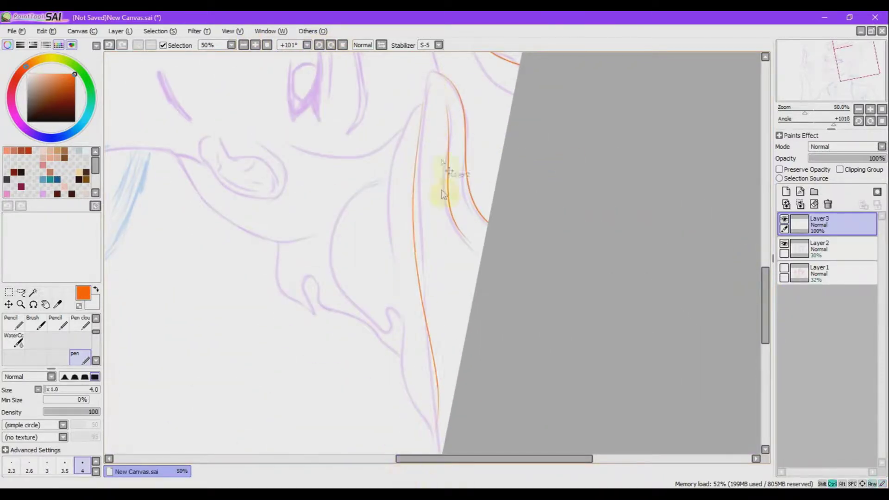
key("ctrl+z")
left_click_drag(425, 105, 443, 451)
Ink the short inner hair curve beside the long strand, starting at the hairline, and redo the inaccurate stroke
left_click_drag(766, 289, 767, 301)
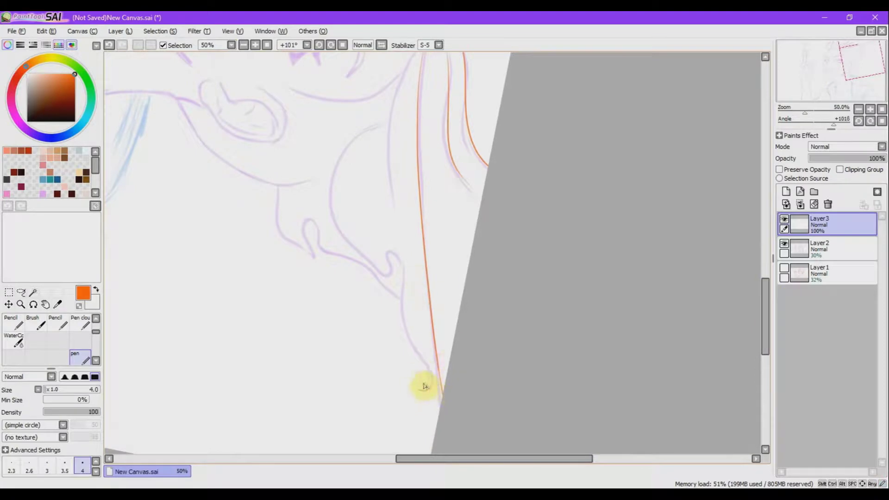
left_click_drag(412, 66, 396, 219)
key("ctrl+z")
left_click_drag(766, 301, 765, 284)
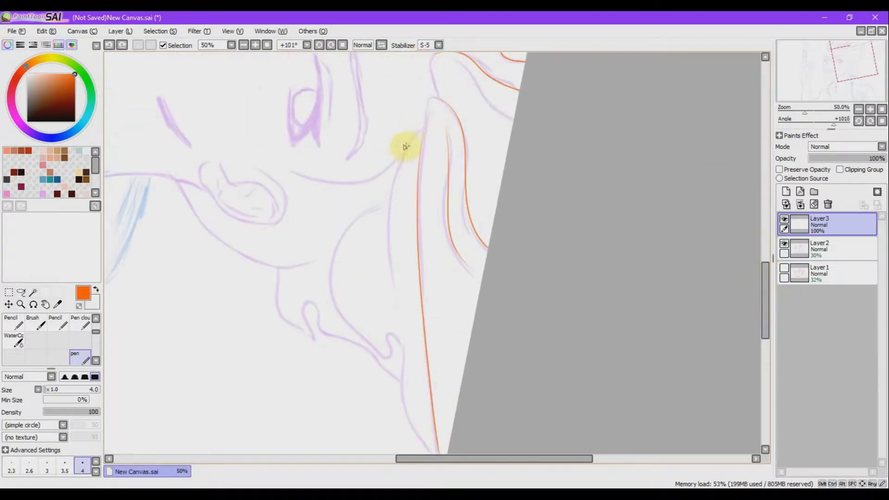
left_click_drag(419, 134, 397, 265)
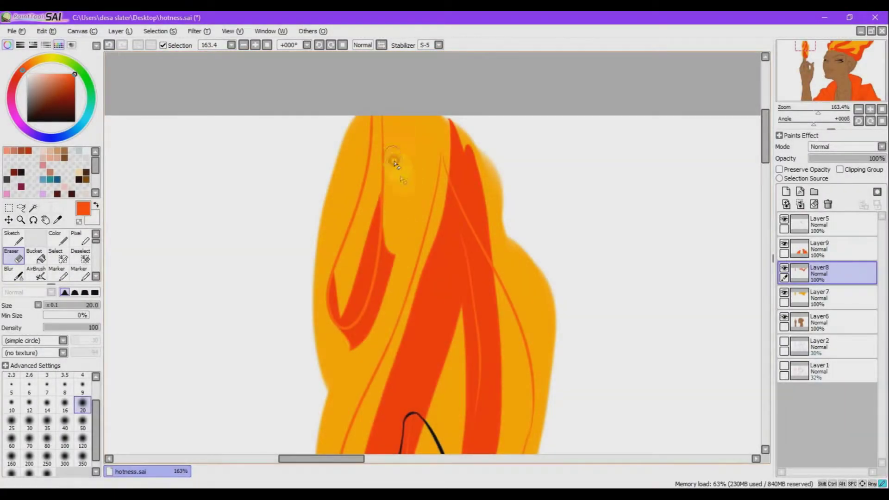
Erase the excess red around the flame shapes above the finger on Layer8 with the size 20 eraser
left_click_drag(398, 187, 401, 303)
mouse_move(359, 358)
left_mouse_down()
mouse_move(386, 288)
mouse_move(397, 143)
left_mouse_up()
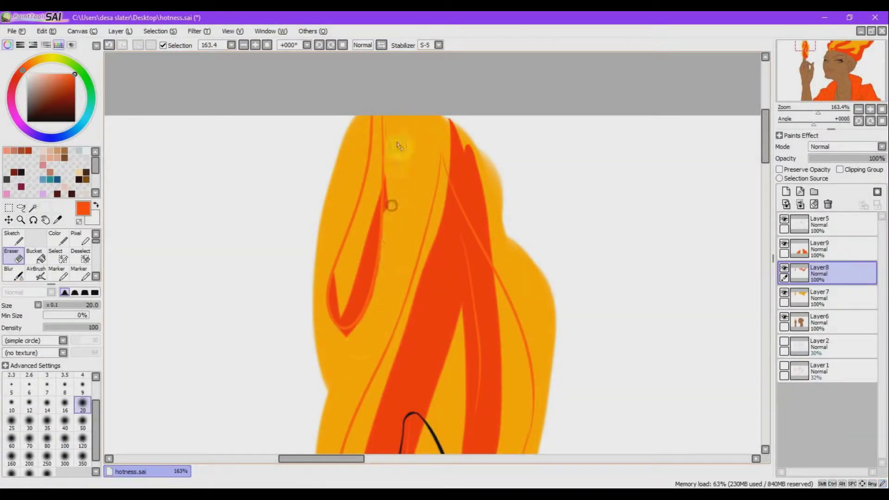
left_click_drag(396, 224, 396, 170)
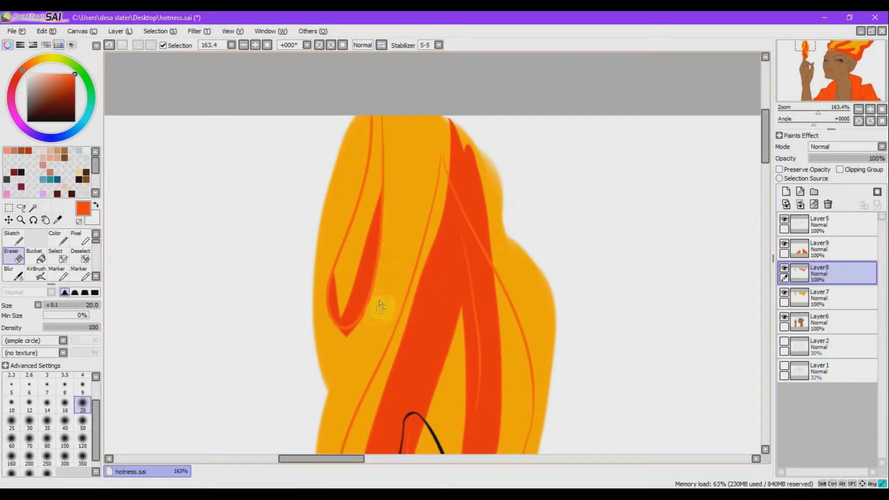
left_click_drag(379, 305, 329, 341)
mouse_move(459, 204)
left_mouse_down()
mouse_move(452, 193)
mouse_move(502, 248)
mouse_move(497, 254)
mouse_move(484, 235)
left_mouse_up()
mouse_move(765, 143)
left_mouse_down()
mouse_move(765, 175)
mouse_move(749, 186)
left_mouse_up()
mouse_move(491, 372)
left_mouse_down()
mouse_move(504, 302)
mouse_move(477, 381)
mouse_move(399, 320)
mouse_move(373, 354)
mouse_move(404, 348)
mouse_move(403, 311)
mouse_move(409, 366)
left_mouse_up()
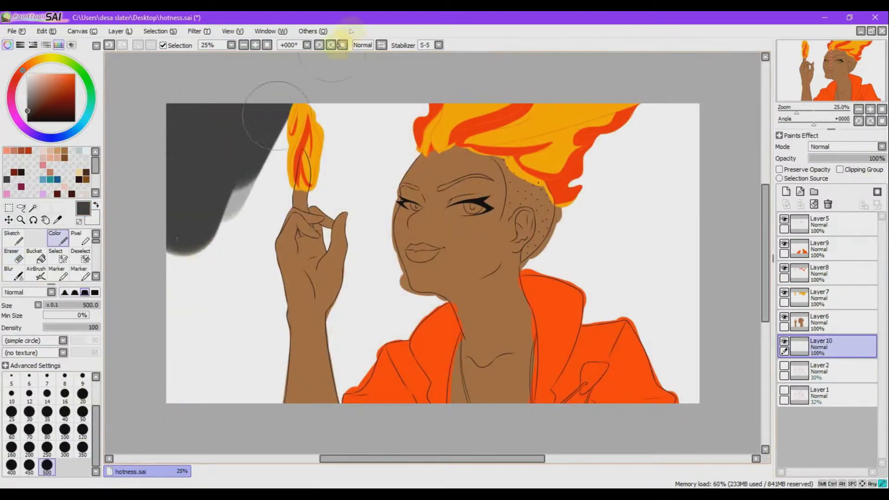
Paint the whole background dark grey on Layer10 with the size 500 brush
mouse_move(350, 31)
left_mouse_down()
mouse_move(208, 307)
mouse_move(248, 391)
mouse_move(433, 75)
mouse_move(437, 245)
mouse_move(705, 403)
mouse_move(685, 224)
mouse_move(649, 179)
mouse_move(585, 193)
left_mouse_up()
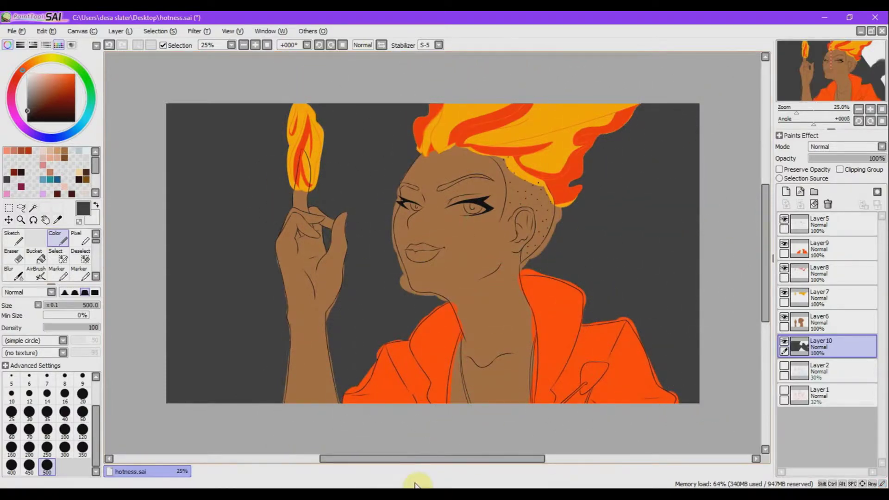
mouse_move(784, 243)
left_mouse_down()
mouse_move(785, 320)
mouse_move(784, 244)
left_mouse_up()
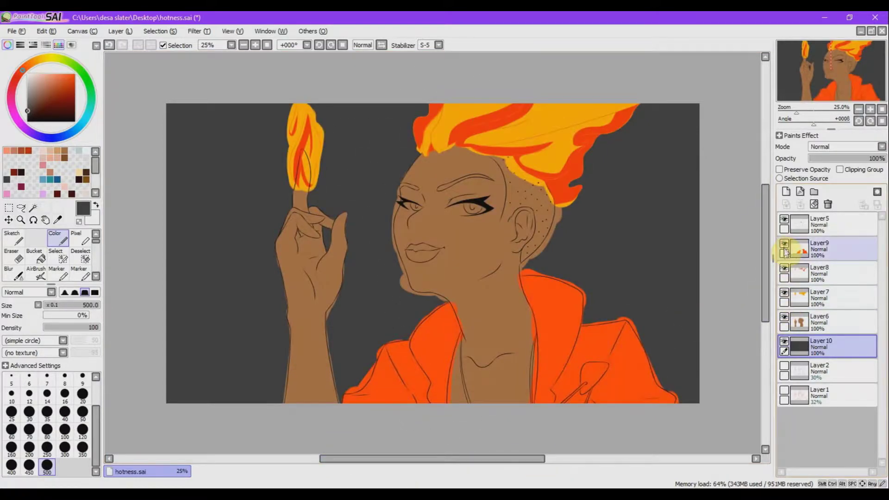
Erase the excess skin colour outside the forehead and eye area outline on Layer6 with the size 20 eraser
key("ctrl+space")
mouse_move(351, 163)
left_mouse_down()
mouse_move(390, 129)
mouse_move(414, 142)
left_mouse_up()
left_click(833, 320)
left_click(13, 256)
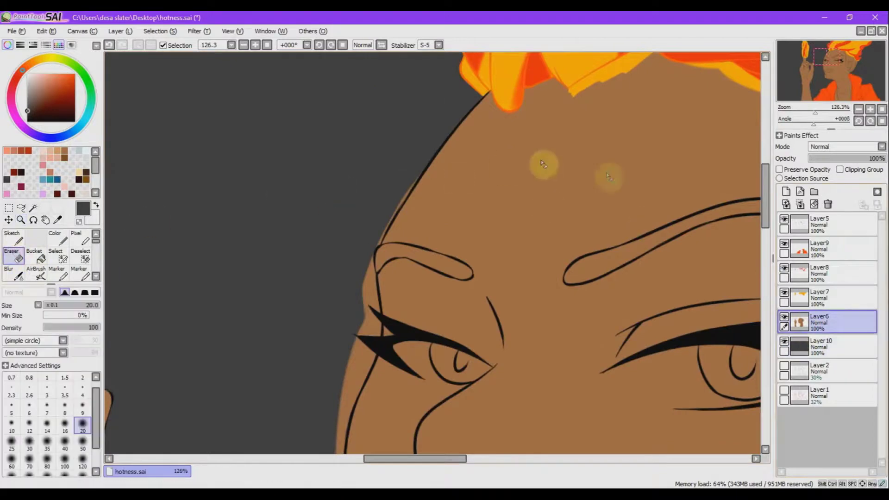
mouse_move(468, 103)
left_mouse_down()
mouse_move(403, 183)
mouse_move(369, 252)
mouse_move(430, 134)
left_mouse_up()
left_click_drag(367, 282, 367, 354)
left_click_drag(765, 214, 765, 237)
left_click_drag(373, 190, 334, 328)
left_click_drag(765, 232, 765, 263)
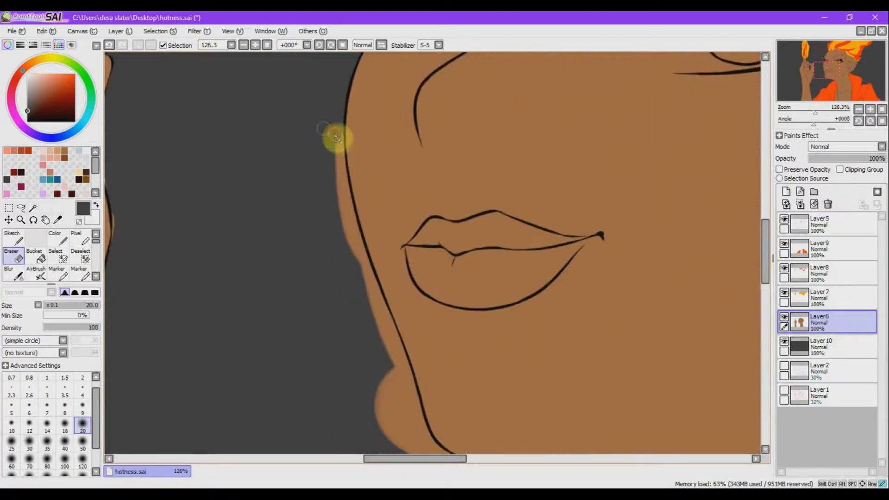
Erase the excess skin colour outside the cheek and jaw outline on Layer6
left_click_drag(338, 139, 347, 250)
left_click_drag(368, 381, 393, 448)
mouse_move(338, 153)
left_mouse_down()
mouse_move(377, 337)
mouse_move(369, 272)
mouse_move(402, 391)
left_mouse_up()
left_click_drag(398, 360, 412, 447)
left_click_drag(765, 253, 765, 270)
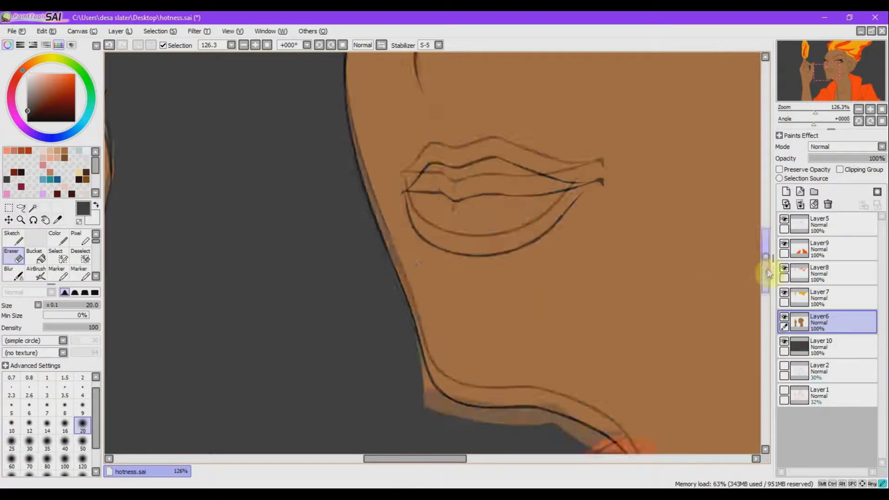
mouse_move(403, 272)
left_mouse_down()
mouse_move(417, 333)
mouse_move(468, 375)
left_mouse_up()
Erase the remaining skin colour outside the chin, the underside of the jaw and the front of the neck
left_click(331, 45)
left_click(330, 45)
left_click(330, 45)
left_click(330, 45)
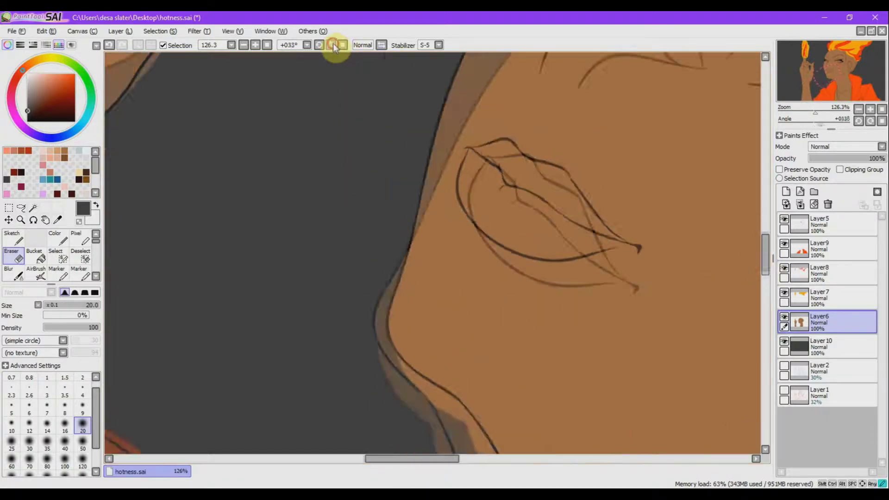
left_click(331, 45)
left_click_drag(348, 324, 382, 403)
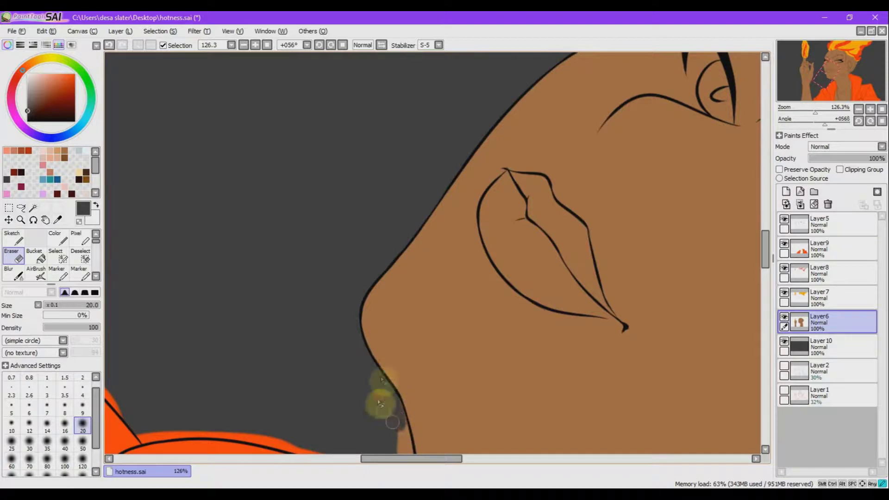
left_click_drag(765, 250, 765, 273)
left_click_drag(398, 176, 410, 253)
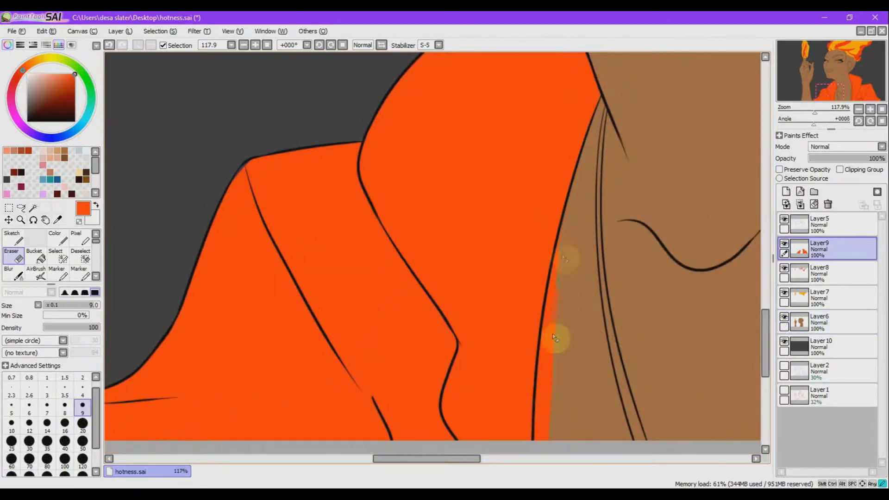
Erase the orange that spills past the jacket's inner lapel edge on Layer9 with the size 9 eraser
mouse_move(554, 337)
left_mouse_down()
mouse_move(546, 416)
mouse_move(562, 255)
mouse_move(539, 427)
mouse_move(569, 232)
mouse_move(540, 367)
mouse_move(573, 230)
left_mouse_up()
left_click_drag(477, 458, 536, 457)
key("h")
Blur the red-to-yellow edges of the front hair lock and the large red sweep on Layer8, using Blur sizes 20 and 50
left_click(83, 422)
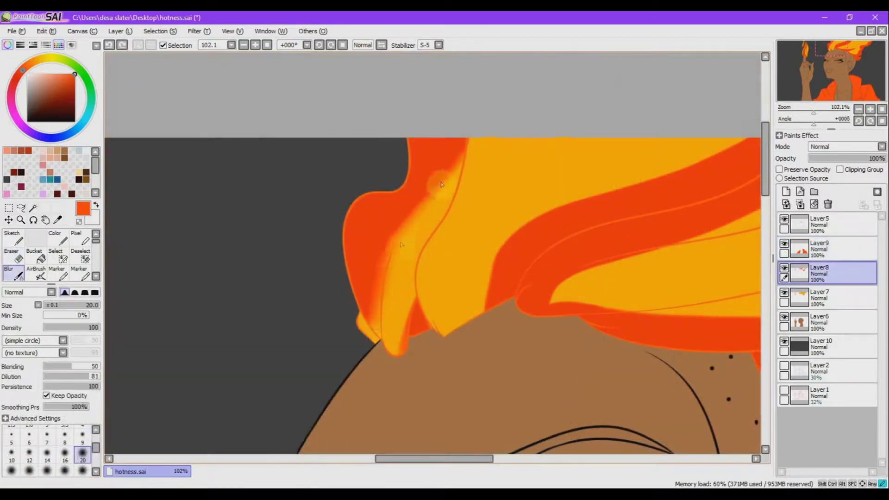
mouse_move(441, 184)
left_mouse_down()
mouse_move(378, 350)
mouse_move(411, 269)
mouse_move(424, 307)
mouse_move(529, 221)
mouse_move(736, 141)
left_mouse_up()
left_click(82, 470)
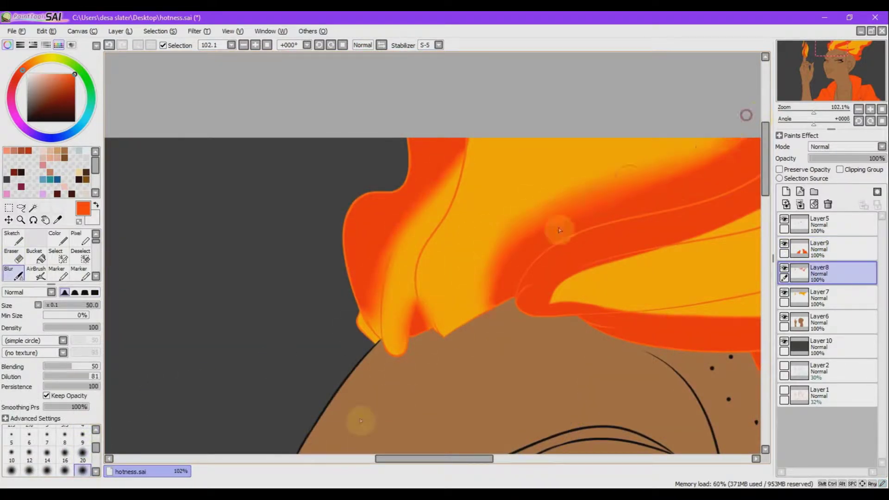
left_click_drag(434, 458, 457, 459)
mouse_move(500, 255)
left_mouse_down()
mouse_move(421, 293)
mouse_move(562, 252)
mouse_move(440, 293)
mouse_move(648, 203)
mouse_move(734, 125)
left_mouse_up()
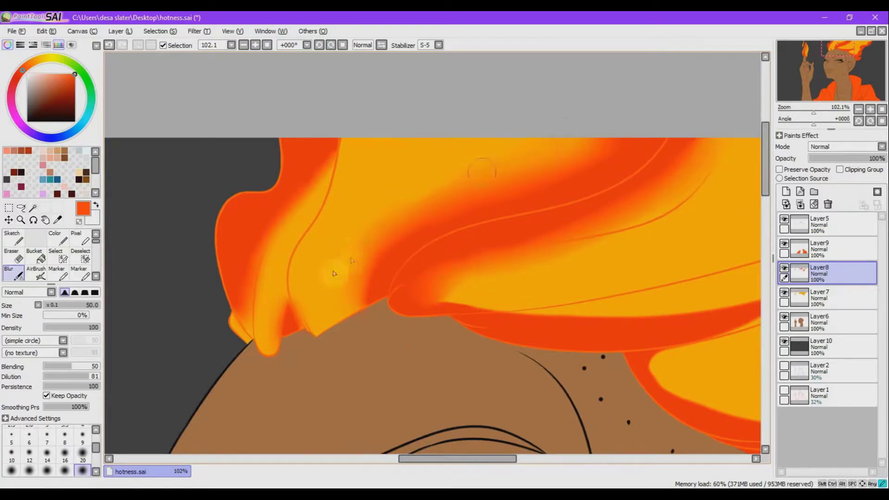
Soften the remaining edges of the central red strand and the red streak along the hairline with the size 50 Blur
left_click_drag(379, 143, 494, 147)
mouse_move(414, 294)
left_mouse_down()
mouse_move(452, 398)
mouse_move(428, 315)
left_mouse_up()
left_click_drag(765, 234, 767, 257)
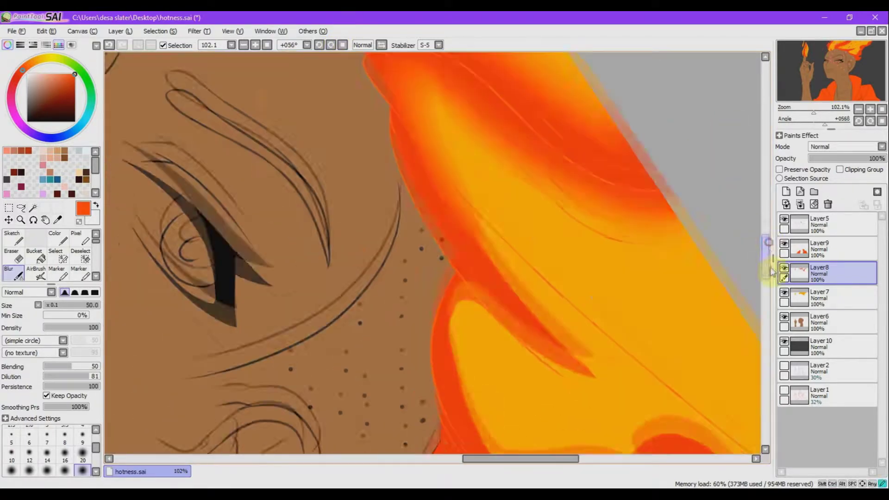
mouse_move(463, 209)
left_mouse_down()
mouse_move(574, 351)
mouse_move(480, 326)
mouse_move(601, 381)
left_mouse_up()
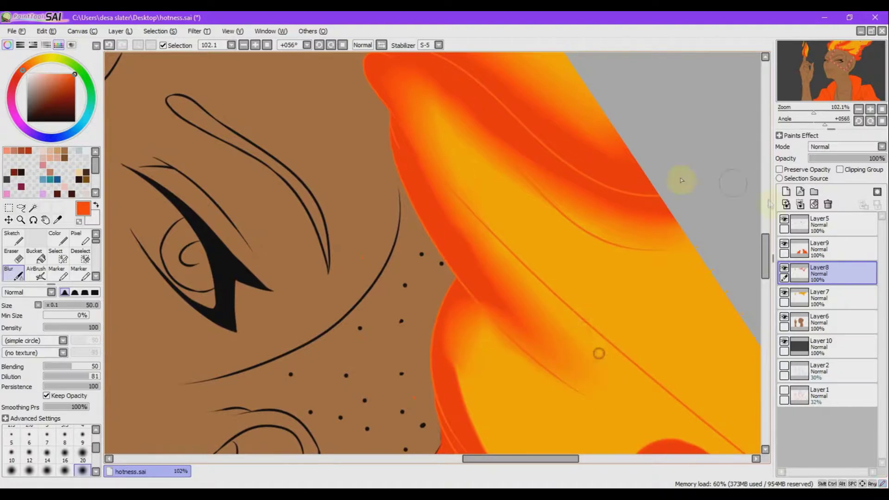
Blur the inner red edges of the lower hair lock and the curl at the back of the hair
left_click_drag(765, 250, 765, 271)
mouse_move(473, 160)
left_mouse_down()
mouse_move(480, 258)
mouse_move(651, 311)
left_mouse_up()
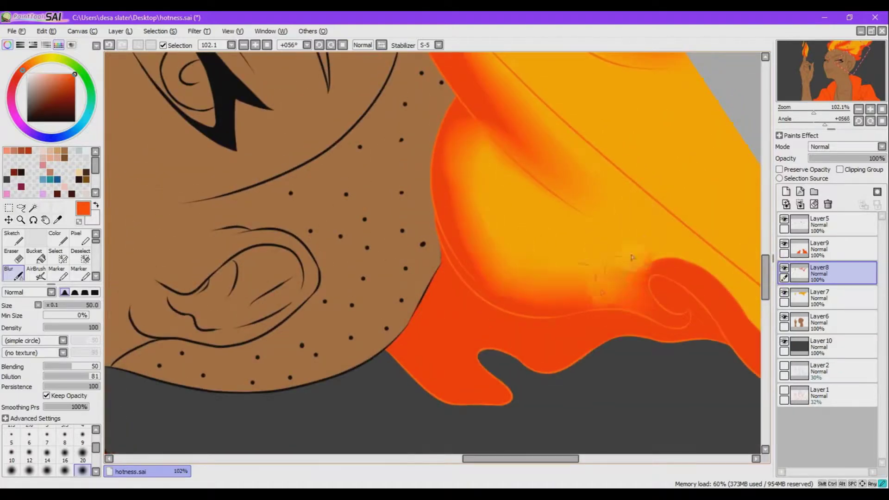
left_click_drag(632, 257, 593, 255)
left_click_drag(484, 458, 521, 459)
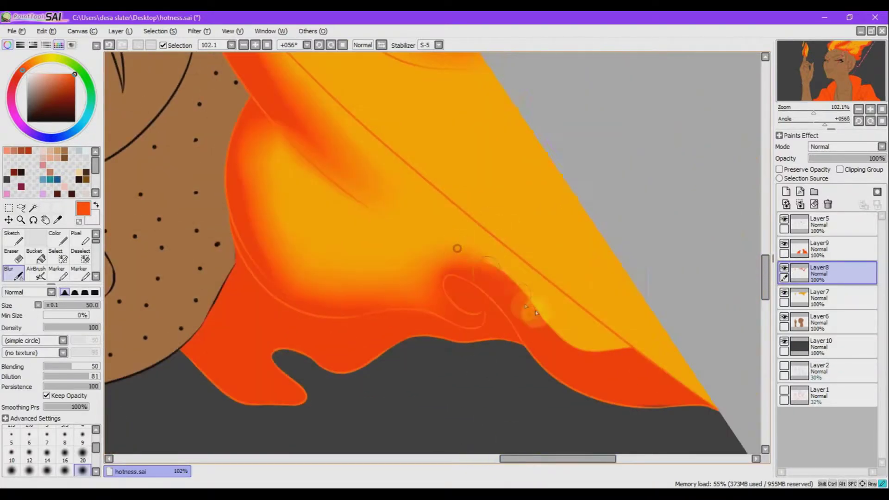
mouse_move(458, 249)
left_mouse_down()
mouse_move(635, 347)
mouse_move(645, 368)
mouse_move(699, 385)
mouse_move(595, 349)
mouse_move(505, 268)
mouse_move(438, 233)
mouse_move(493, 289)
mouse_move(415, 278)
mouse_move(267, 184)
left_mouse_up()
left_click_drag(764, 274, 764, 244)
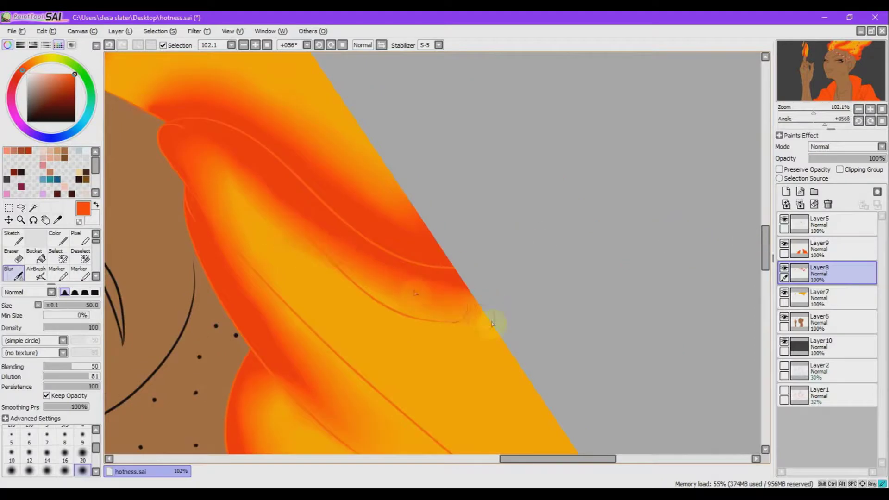
Paint orange glow shapes behind the hair and around the finger flame on Layer11 with the size 500 brush
left_click(266, 45)
left_click(21, 220)
left_click_drag(405, 69, 499, 190)
left_click(17, 271)
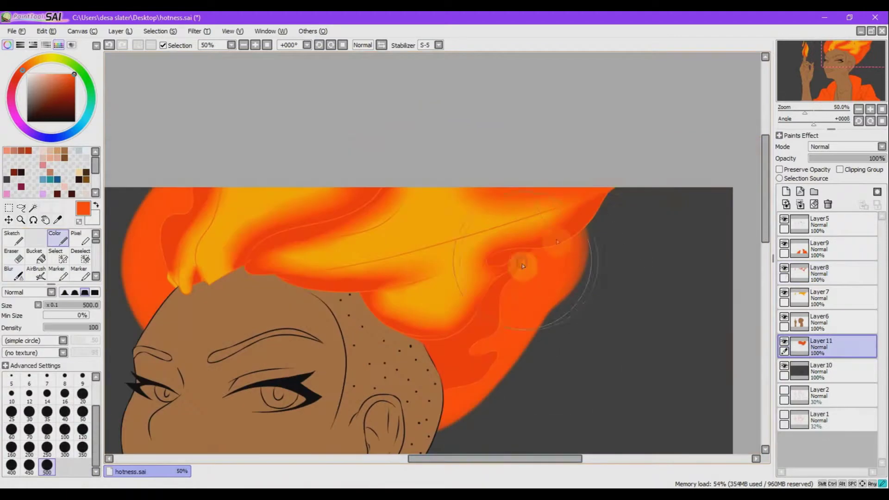
left_click_drag(522, 266, 618, 183)
left_click(267, 45)
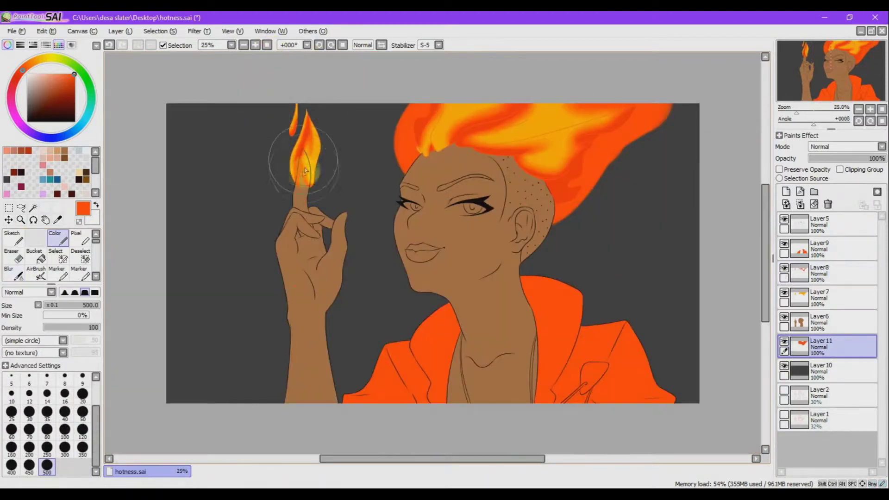
left_click_drag(303, 171, 311, 129)
Lower Layer11's opacity to 51% and blend the orange glow into the background with the size 500 Blur
left_click(848, 159)
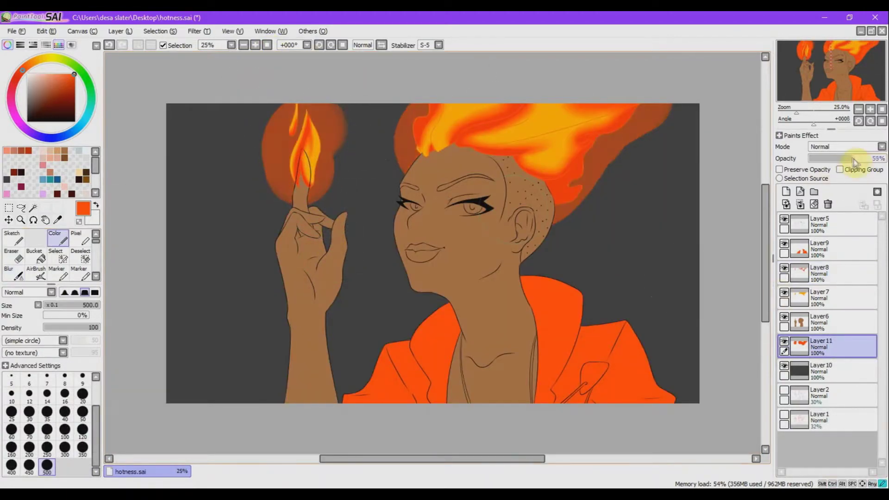
left_click(14, 273)
mouse_move(333, 181)
left_mouse_down()
mouse_move(389, 104)
mouse_move(387, 164)
mouse_move(634, 193)
mouse_move(659, 140)
mouse_move(457, 237)
left_mouse_up()
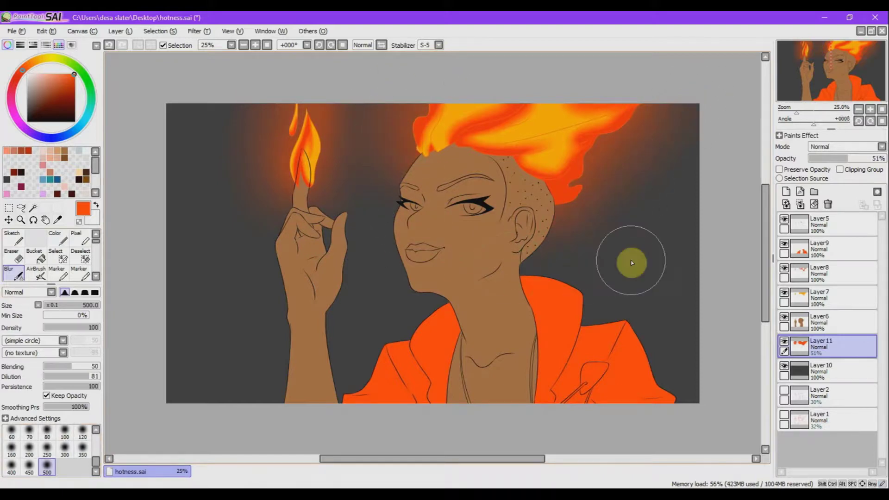
scroll(319, 301, "down", 2)
scroll(394, 299, "up", 1)
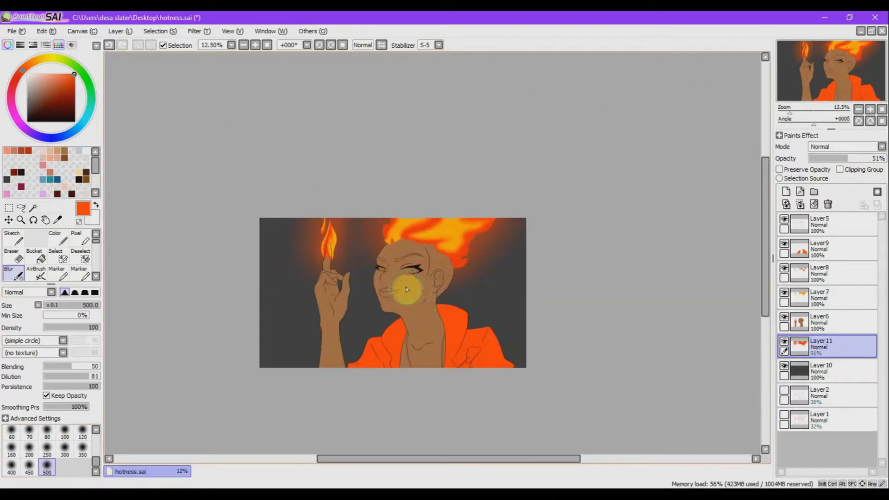
scroll(397, 292, "up", 1)
scroll(348, 285, "up", 6)
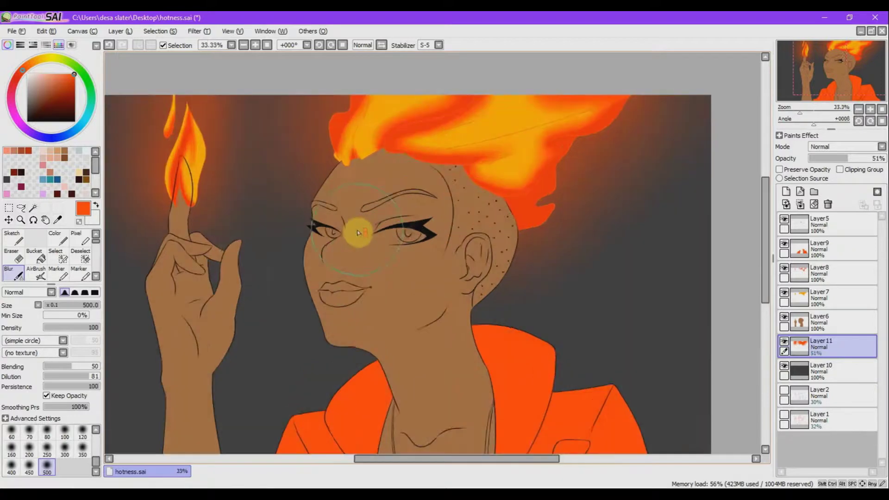
Preserve Layer6's opacity and shade the face's front edge, eyelids and ear in darker brown at brush size 120, redoing the first attempt
left_click(33, 208)
scroll(414, 160, "down", 3)
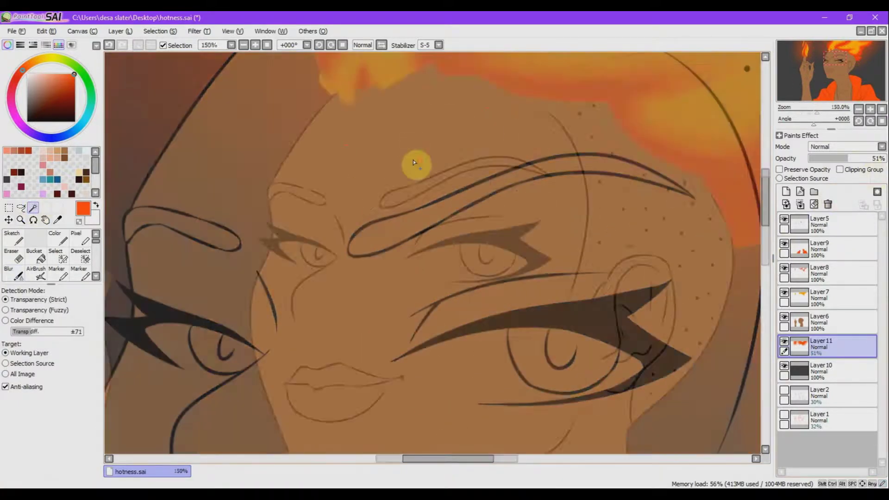
left_click(853, 324)
right_click(364, 158)
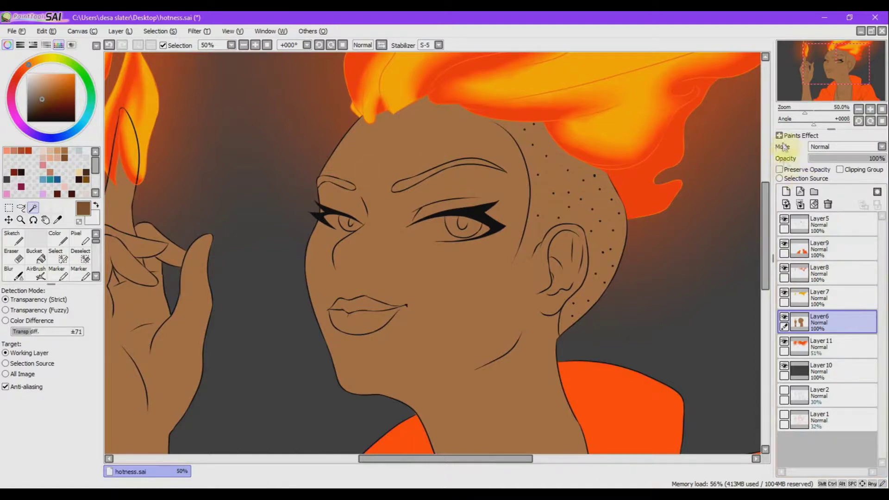
left_click_drag(767, 270, 794, 259)
left_click(58, 238)
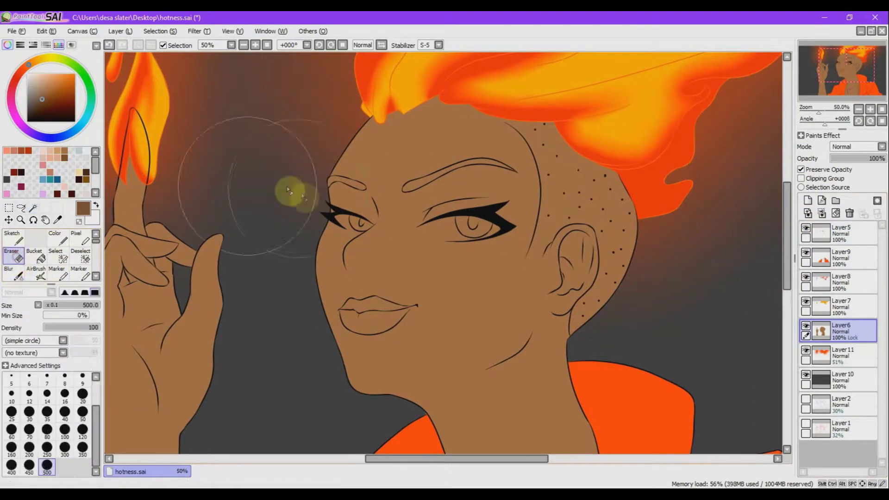
left_click(83, 431)
mouse_move(329, 186)
left_mouse_down()
mouse_move(319, 270)
mouse_move(347, 383)
mouse_move(393, 414)
mouse_move(332, 181)
mouse_move(315, 281)
mouse_move(351, 139)
left_mouse_up()
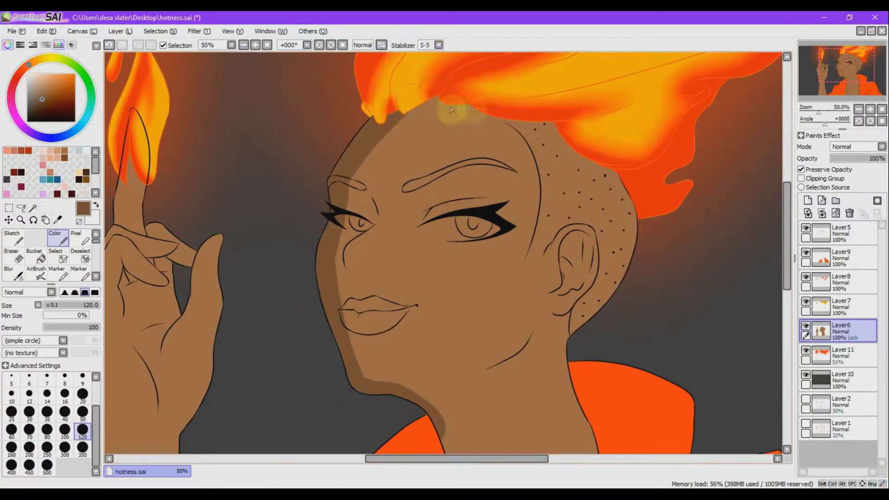
key("ctrl+z")
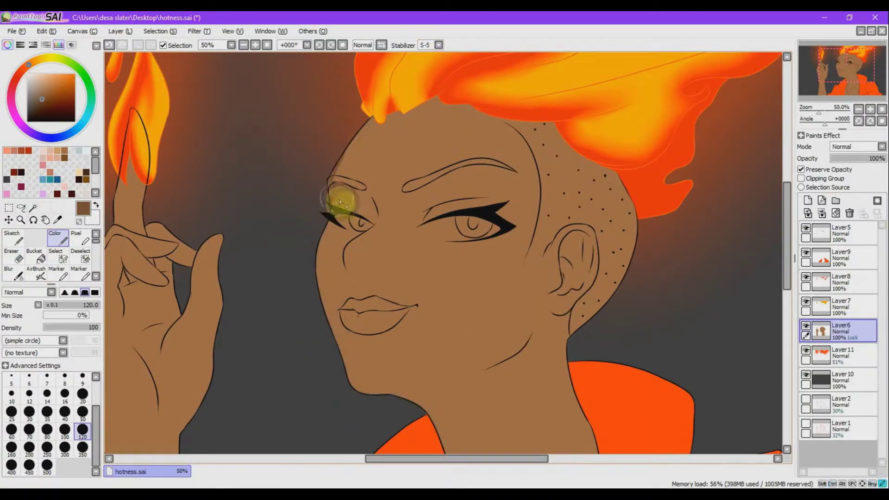
mouse_move(346, 202)
left_mouse_down()
mouse_move(317, 309)
mouse_move(354, 411)
mouse_move(325, 314)
mouse_move(381, 414)
mouse_move(319, 283)
mouse_move(322, 261)
mouse_move(360, 215)
mouse_move(326, 204)
mouse_move(320, 177)
mouse_move(349, 208)
left_mouse_up()
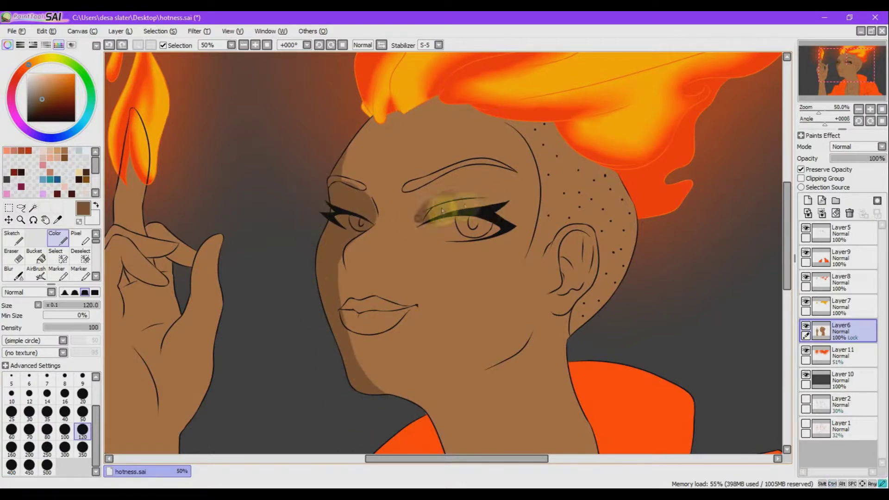
Paint brown shadows under the jaw, down the sides of the neck and across the collarbones
scroll(766, 294, "down", 5)
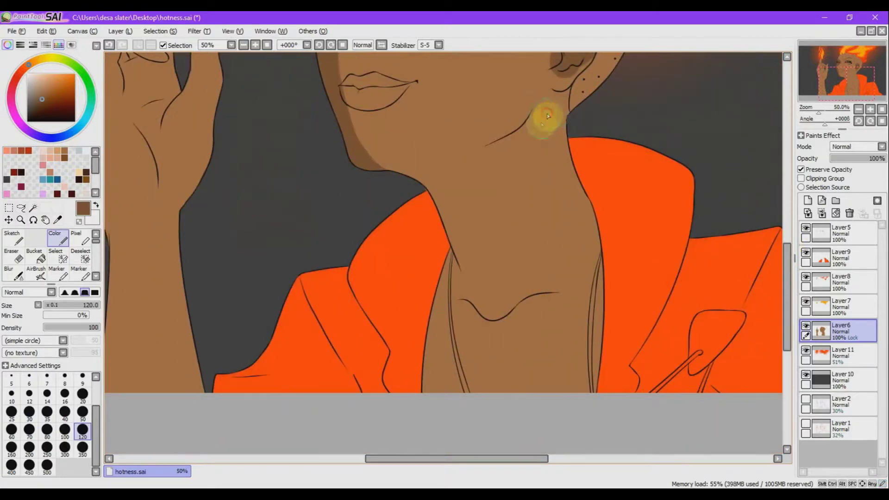
mouse_move(540, 115)
left_mouse_down()
mouse_move(473, 188)
mouse_move(576, 139)
mouse_move(465, 239)
left_mouse_up()
mouse_move(463, 294)
left_mouse_down()
mouse_move(524, 297)
mouse_move(514, 224)
mouse_move(472, 293)
mouse_move(586, 295)
mouse_move(568, 162)
mouse_move(594, 287)
left_mouse_up()
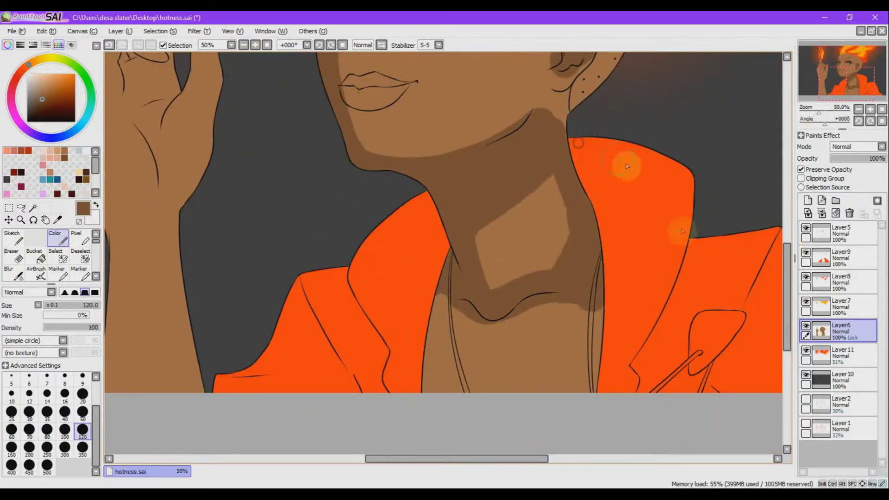
Extend the brown shadow above the larger eye outwards to the end of the eyebrow
scroll(785, 317, "up", 2)
scroll(786, 317, "up", 3)
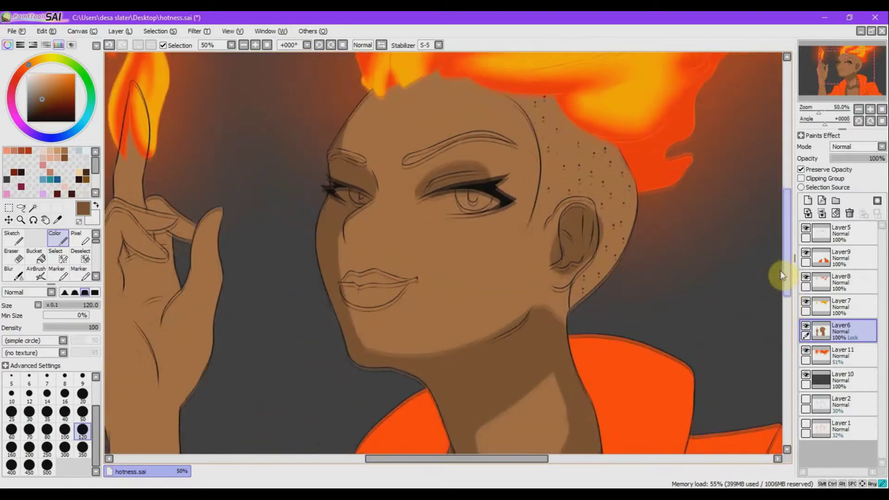
scroll(408, 133, "up", 1)
mouse_move(475, 198)
left_mouse_down()
mouse_move(541, 195)
mouse_move(492, 186)
mouse_move(548, 184)
left_mouse_up()
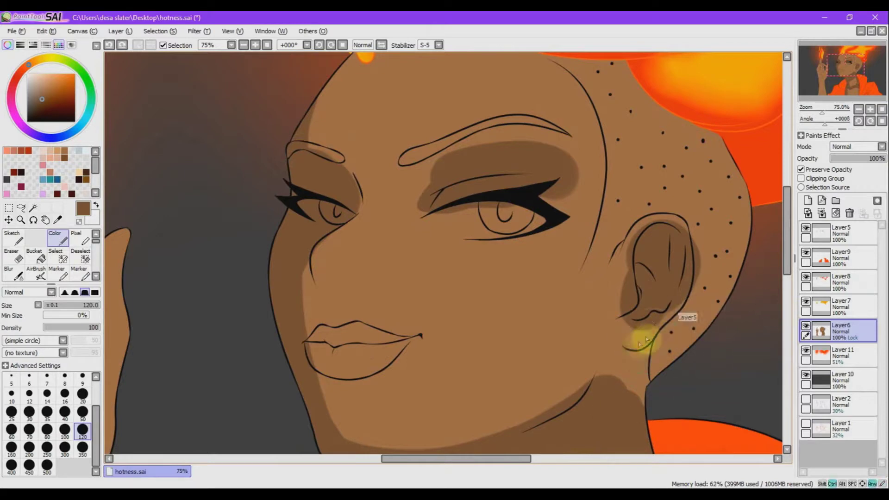
Paint the shaved scalp behind the ear and under the flame hair dark reddish brown at brush size 120
left_click(50, 104)
mouse_move(690, 333)
left_mouse_down()
mouse_move(687, 363)
mouse_move(727, 277)
mouse_move(729, 243)
mouse_move(677, 133)
left_mouse_up()
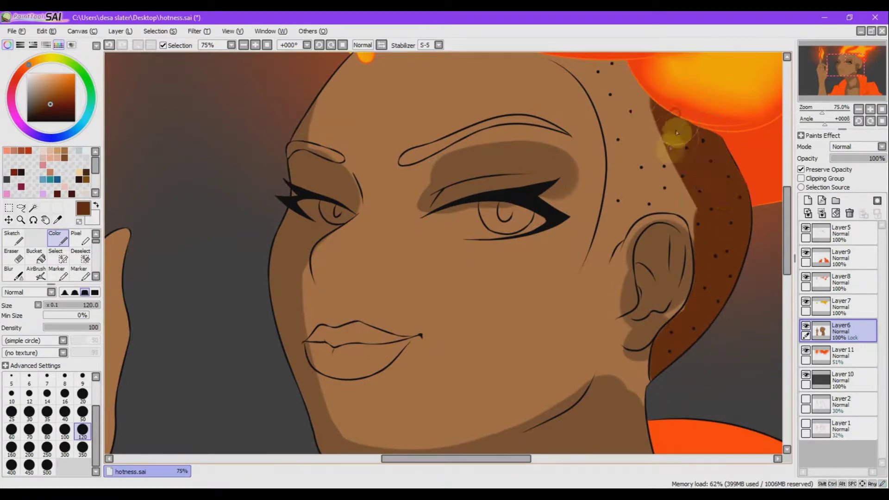
scroll(574, 120, "up", 2)
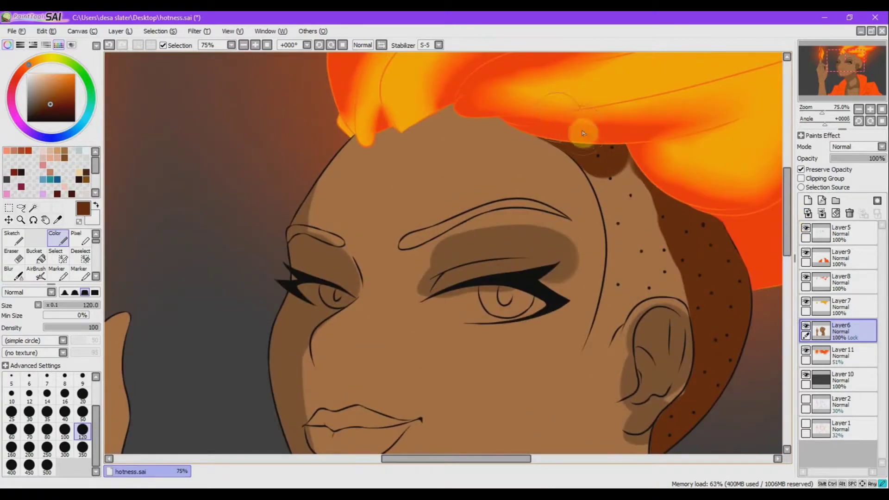
left_click_drag(583, 133, 715, 304)
key("ctrl+space")
left_click_drag(469, 106, 751, 402)
Fill the remaining scalp up to the hairline and in front of the ear with reddish brown at brush size 20
key("e")
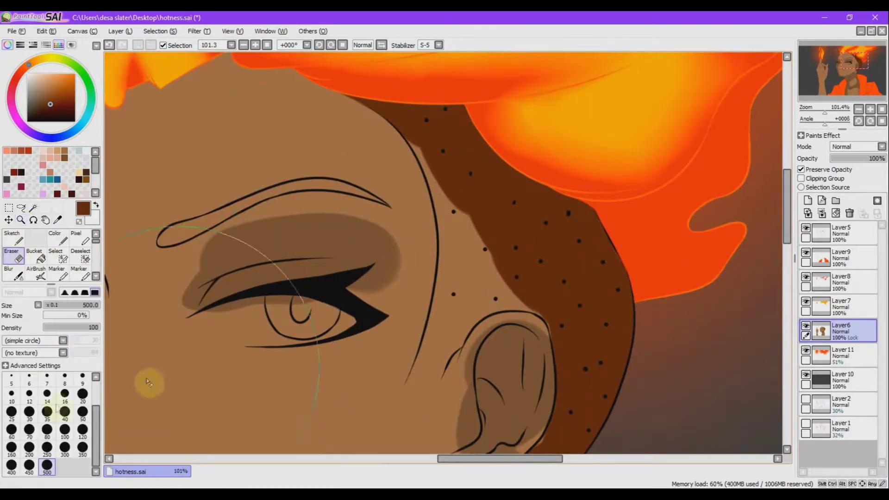
left_click(64, 241)
left_click(83, 394)
mouse_move(428, 150)
left_mouse_down()
mouse_move(438, 189)
mouse_move(440, 290)
mouse_move(435, 169)
mouse_move(453, 220)
mouse_move(446, 297)
mouse_move(423, 379)
mouse_move(442, 278)
mouse_move(410, 392)
left_mouse_up()
mouse_move(456, 348)
left_mouse_down()
mouse_move(520, 306)
mouse_move(482, 301)
mouse_move(515, 253)
mouse_move(474, 250)
mouse_move(420, 392)
mouse_move(407, 398)
mouse_move(446, 363)
mouse_move(402, 419)
left_mouse_up()
Soften the sideburn's tip with the size 70 Blur and clean up the cheek edge in skin brown at brush size 20
left_click(14, 273)
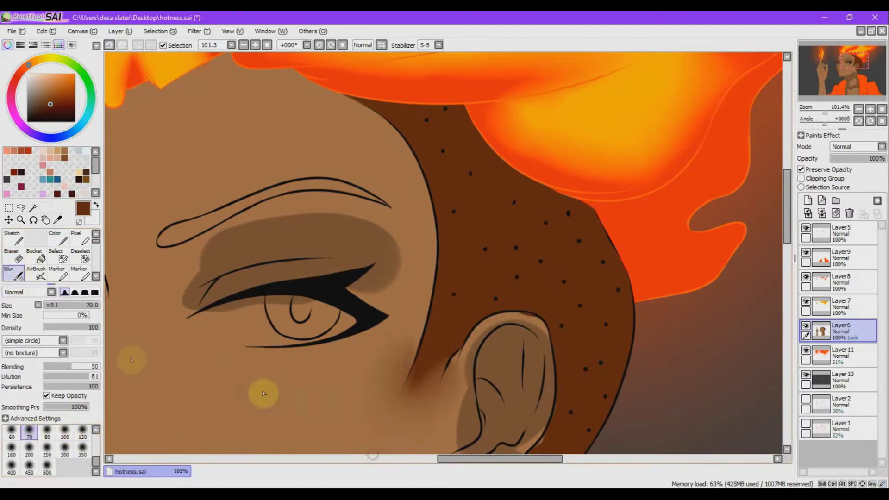
key("e")
left_click(58, 238)
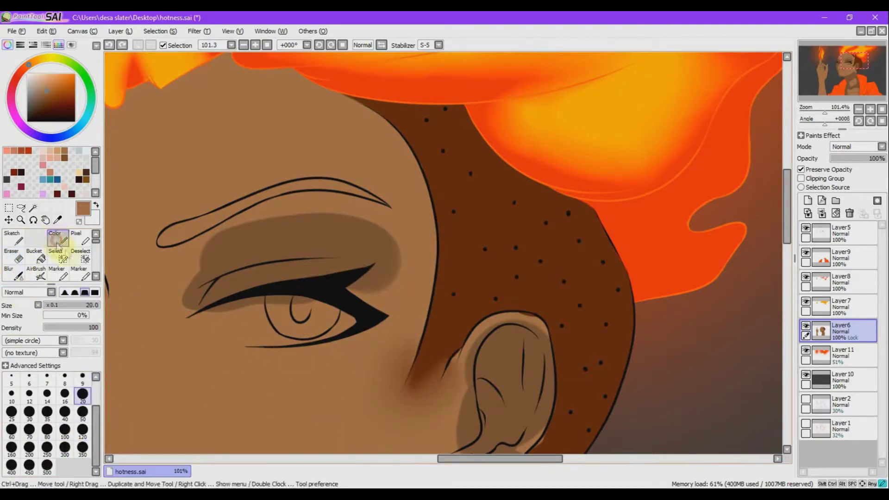
left_click(83, 395)
mouse_move(414, 331)
left_mouse_down()
mouse_move(365, 379)
mouse_move(416, 320)
mouse_move(385, 399)
left_mouse_up()
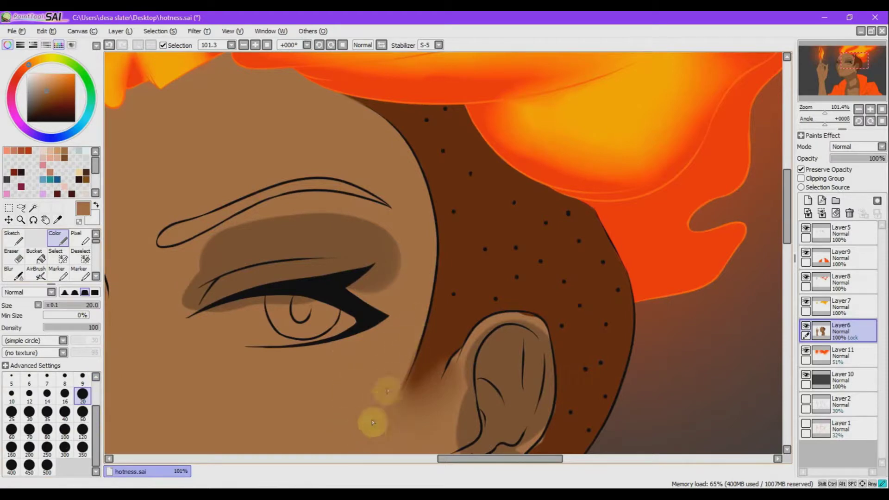
key("ctrl+z")
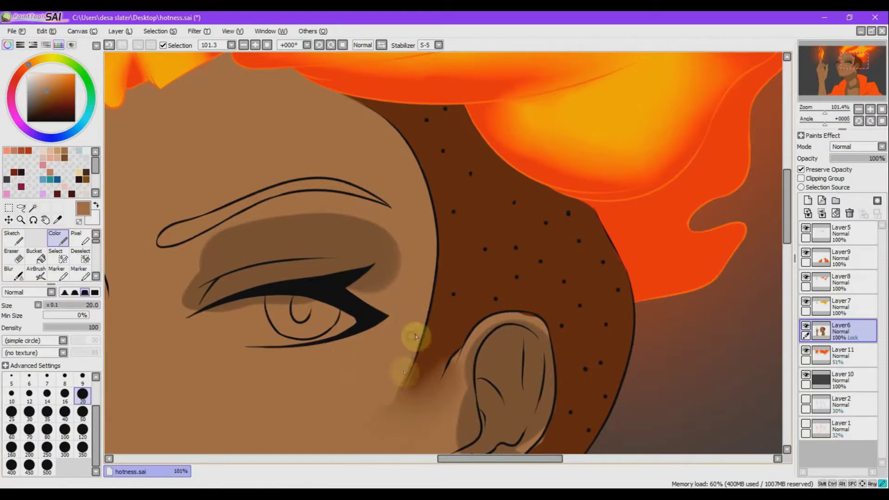
mouse_move(415, 337)
left_mouse_down()
mouse_move(367, 447)
mouse_move(458, 368)
left_mouse_up()
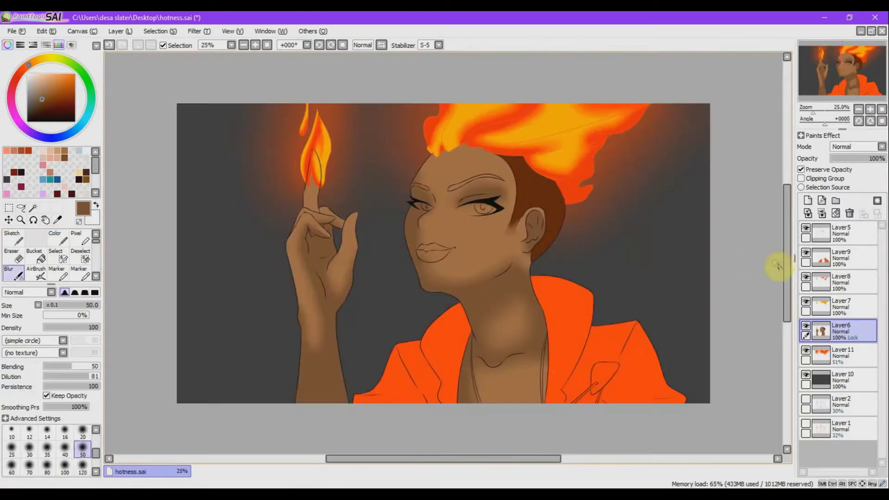
Preserve Layer9's opacity and outline the shadow shapes on the jacket's collar, lapels and sleeves in dark orange at brush size 9
scroll(769, 283, "down", 2)
scroll(747, 253, "up", 3)
scroll(746, 274, "down", 2)
left_click_drag(746, 274, 727, 292)
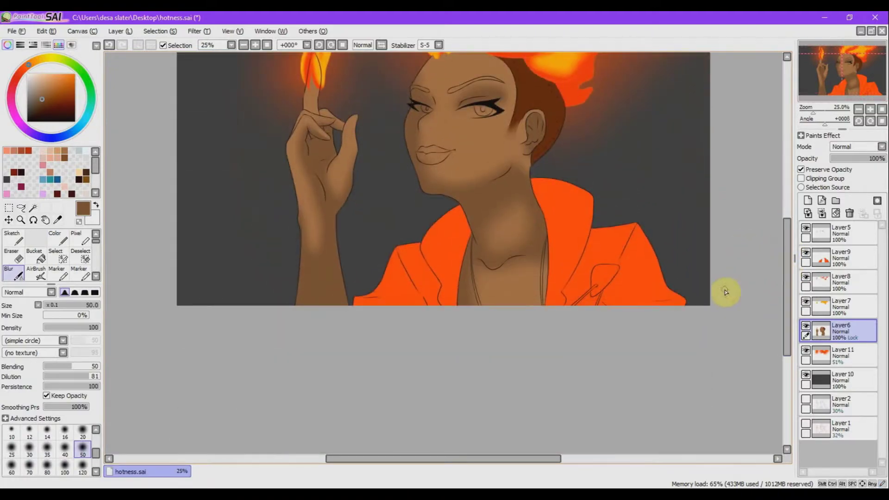
left_click_drag(787, 266, 786, 250)
left_click(20, 220)
left_click_drag(329, 241, 681, 370)
left_click(838, 258)
left_click(800, 169)
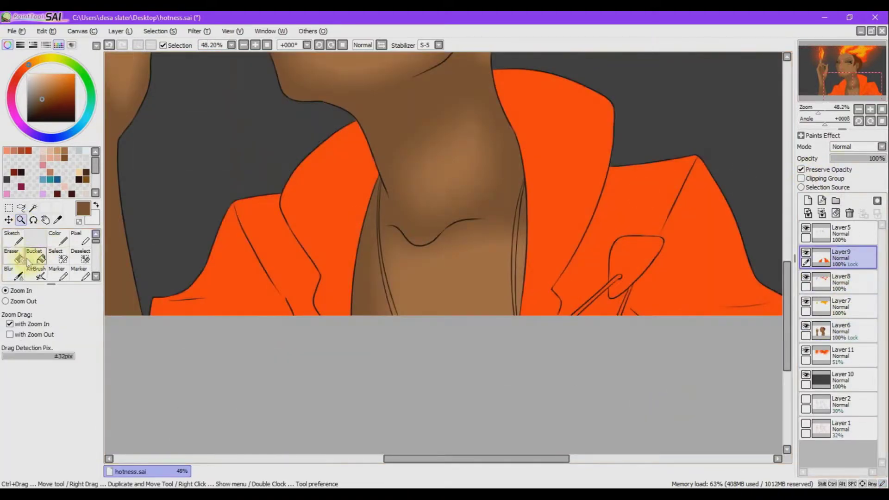
left_click(58, 240)
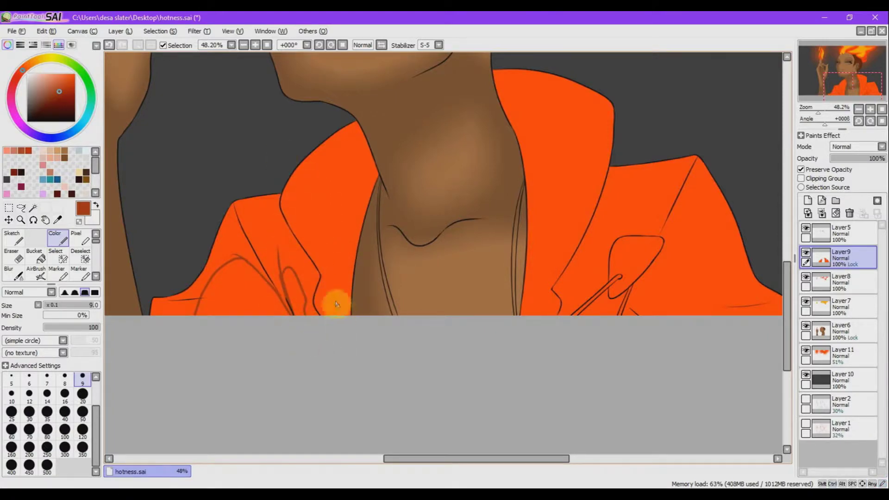
mouse_move(339, 133)
left_mouse_down()
mouse_move(347, 262)
mouse_move(343, 135)
mouse_move(353, 210)
left_mouse_up()
key("ctrl+z")
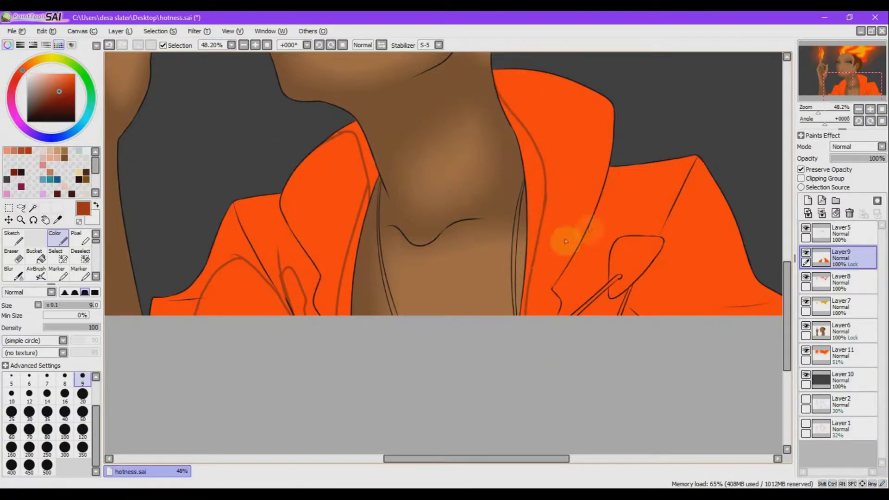
left_click_drag(697, 162, 651, 315)
left_click_drag(491, 458, 514, 459)
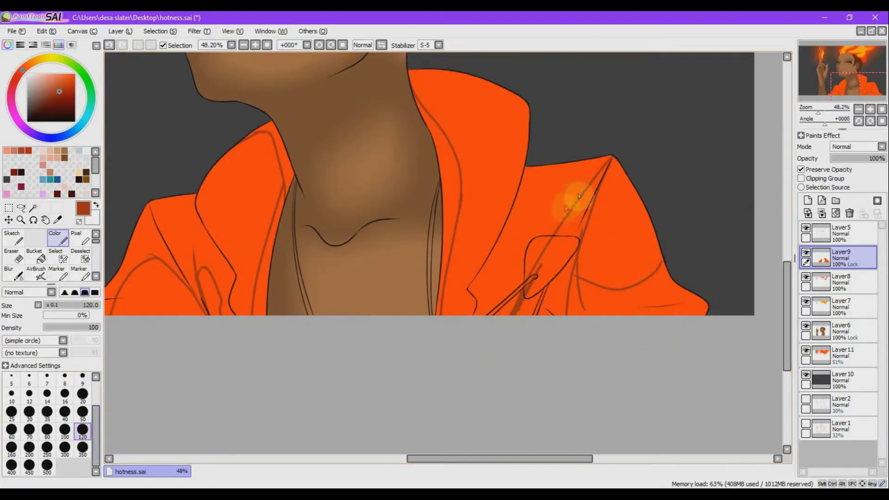
Fill the outlined shadows with dark orange on the far shoulder and sleeve at size 120 and along the inner collar edges at size 50
mouse_move(602, 176)
left_mouse_down()
mouse_move(562, 318)
mouse_move(567, 239)
left_mouse_up()
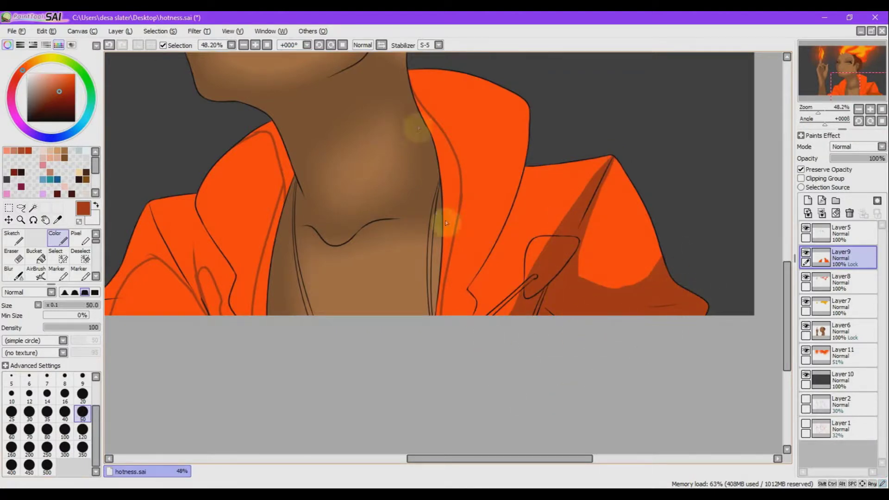
left_click_drag(443, 151, 429, 298)
scroll(429, 298, "left", 3)
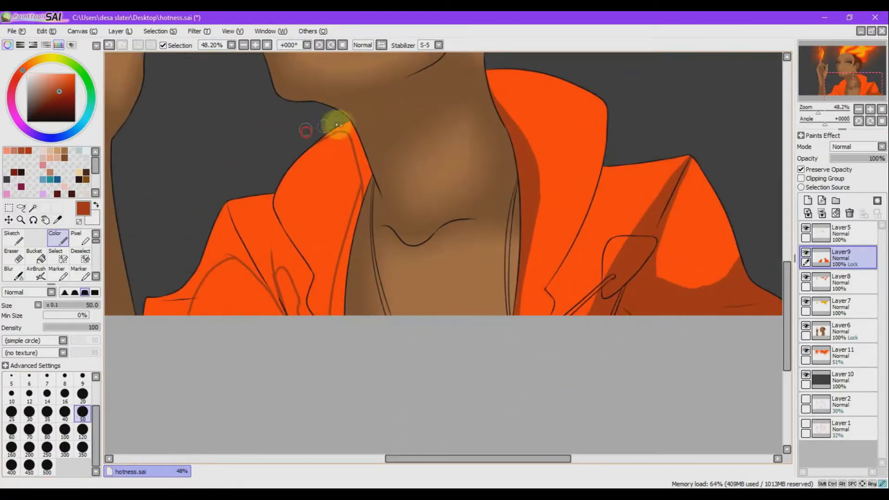
left_click_drag(373, 163, 345, 323)
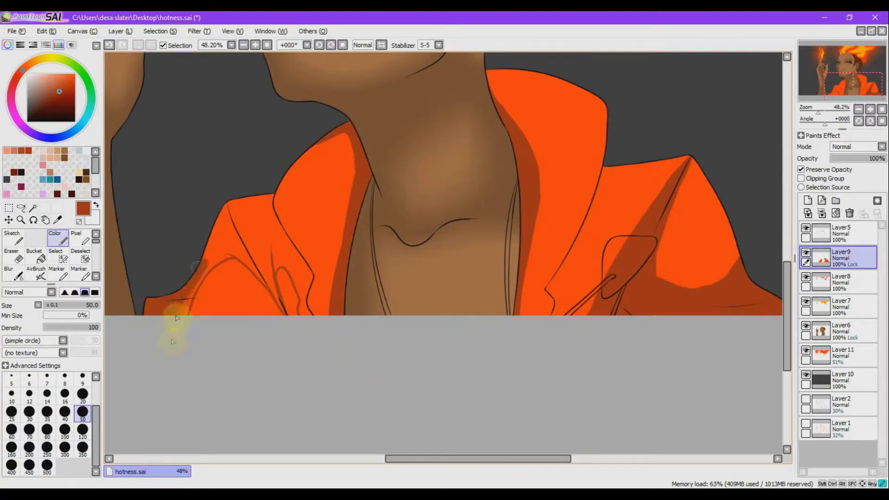
Fill the shadows on the sleeve, shoulder and lapel nearer the raised hand with dark orange at brush size 50
left_click_drag(223, 246, 228, 222)
left_click_drag(282, 320, 255, 217)
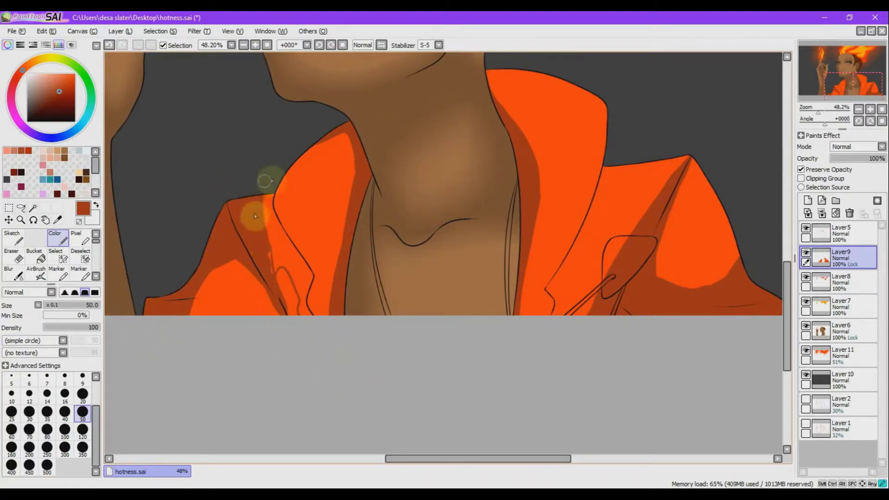
left_click_drag(274, 253, 267, 186)
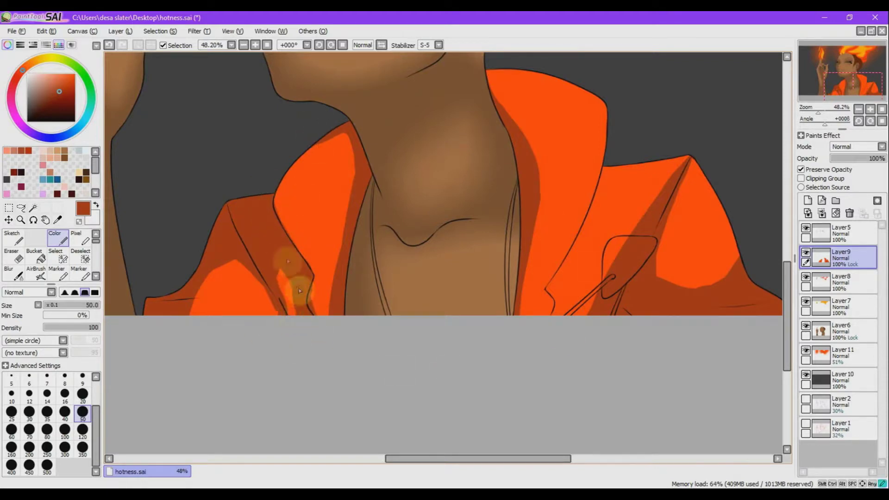
left_click_drag(299, 291, 301, 316)
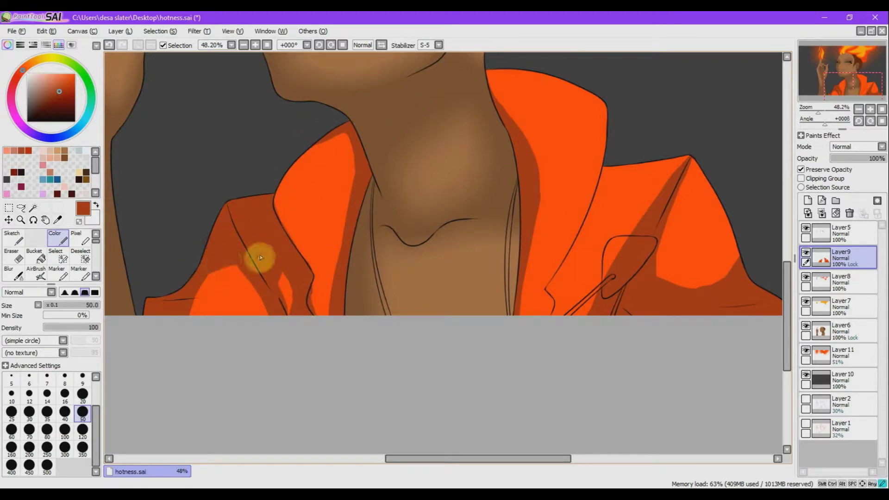
Blend the jacket's shadow edges on the sleeves, lapels and collar with the size 80 Blur
left_click_drag(788, 286, 787, 275)
left_click(14, 273)
left_click(79, 468)
mouse_move(190, 352)
left_mouse_down()
mouse_move(239, 305)
mouse_move(287, 376)
mouse_move(338, 169)
mouse_move(351, 227)
left_mouse_up()
mouse_move(501, 124)
left_mouse_down()
mouse_move(534, 186)
mouse_move(541, 260)
left_mouse_up()
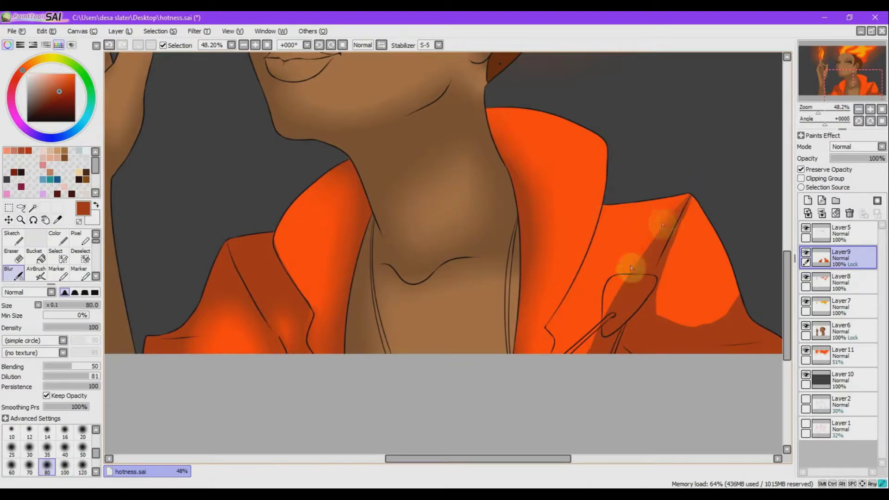
mouse_move(668, 273)
left_mouse_down()
mouse_move(711, 187)
mouse_move(628, 335)
mouse_move(715, 271)
mouse_move(653, 290)
mouse_move(690, 205)
mouse_move(746, 278)
left_mouse_up()
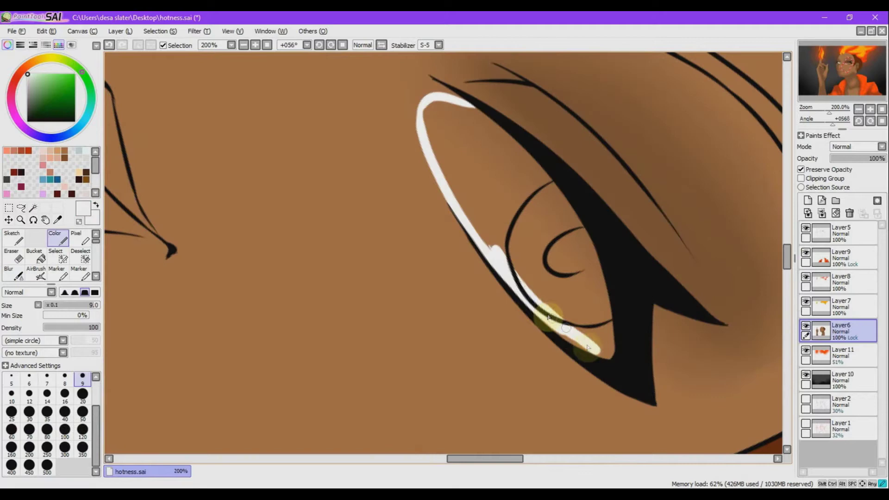
Fill the larger eye completely with white on Layer6 at brush size 9 and reset the canvas rotation to 0°
mouse_move(536, 342)
left_mouse_down()
mouse_move(611, 338)
mouse_move(524, 154)
left_mouse_up()
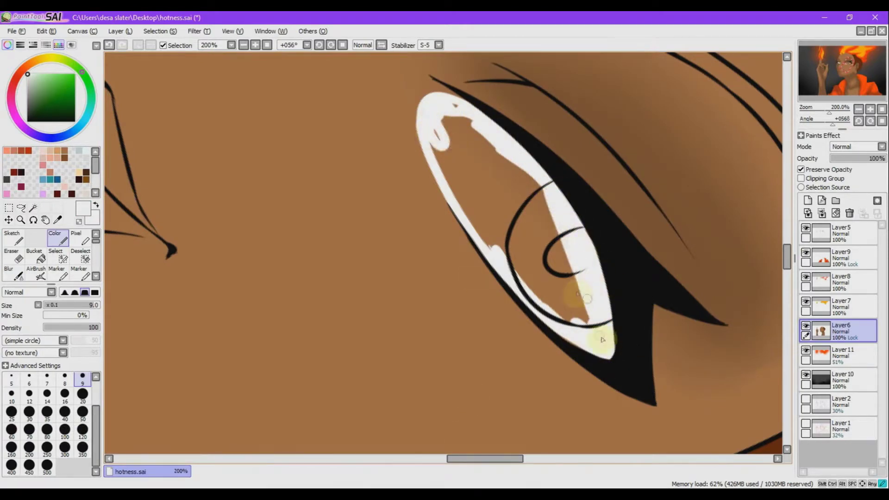
left_click_drag(602, 339, 576, 301)
mouse_move(432, 117)
left_mouse_down()
mouse_move(449, 186)
mouse_move(516, 284)
mouse_move(557, 311)
left_mouse_up()
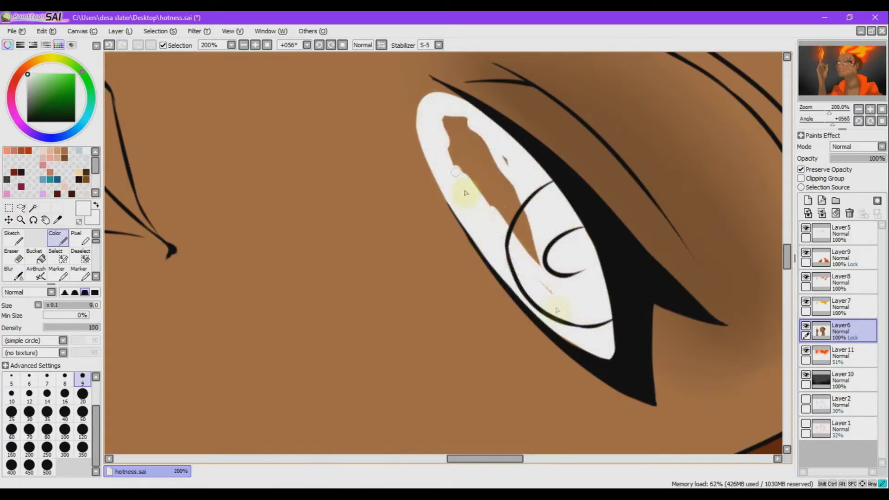
left_click_drag(445, 134, 536, 218)
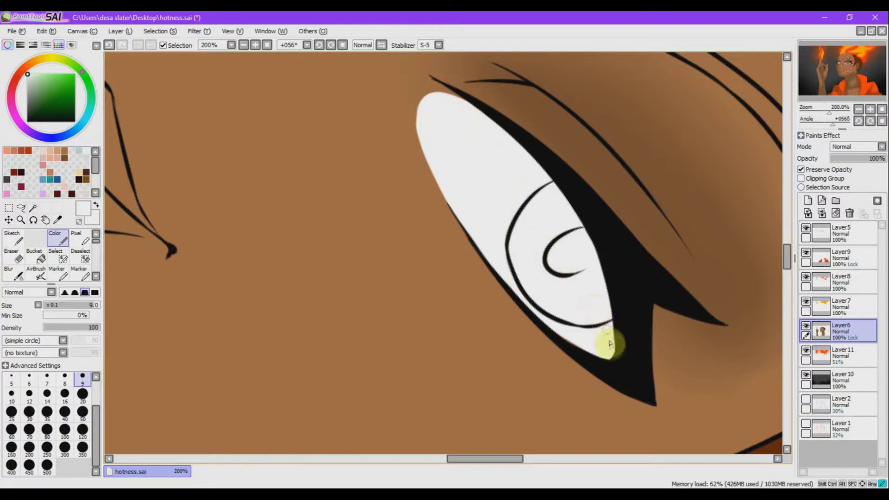
left_click(319, 45)
left_click(342, 45)
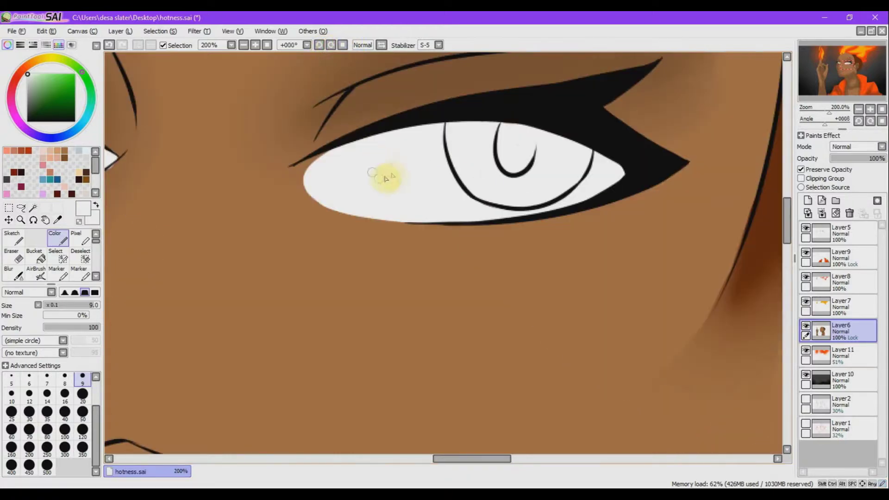
Paint the larger eye's pupil area and iris rim green on Layer12 at brush size 9
left_click(266, 45)
left_click(20, 220)
left_click_drag(300, 180, 341, 246)
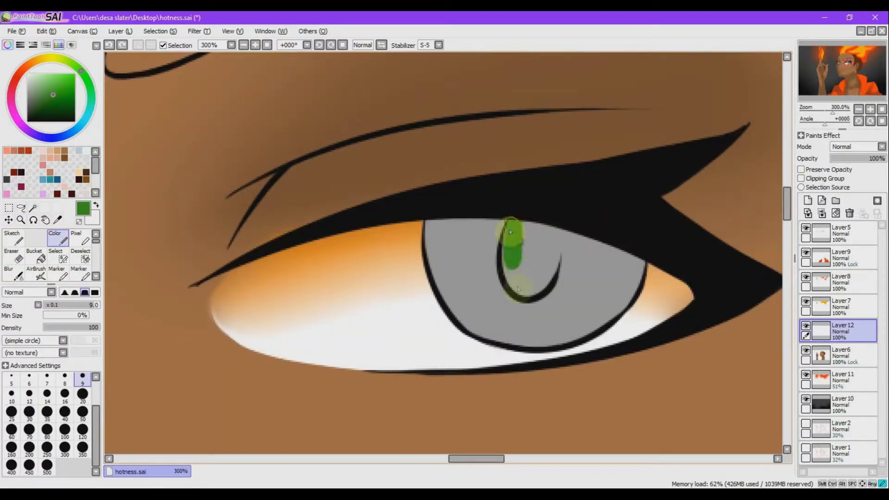
left_click_drag(523, 213, 534, 249)
mouse_move(493, 223)
left_mouse_down()
mouse_move(456, 318)
mouse_move(513, 312)
left_mouse_up()
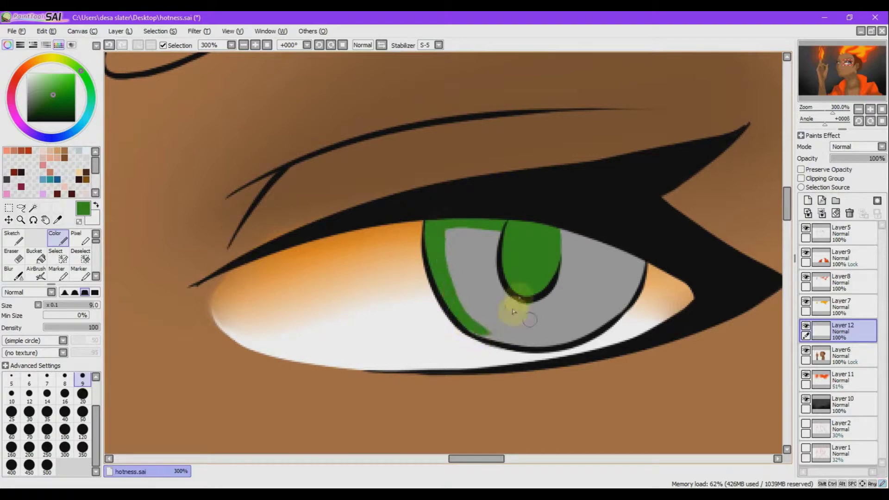
mouse_move(563, 257)
left_mouse_down()
mouse_move(642, 281)
mouse_move(559, 236)
mouse_move(640, 269)
mouse_move(484, 333)
mouse_move(455, 317)
mouse_move(636, 263)
mouse_move(497, 320)
mouse_move(550, 308)
mouse_move(522, 304)
mouse_move(552, 295)
left_mouse_up()
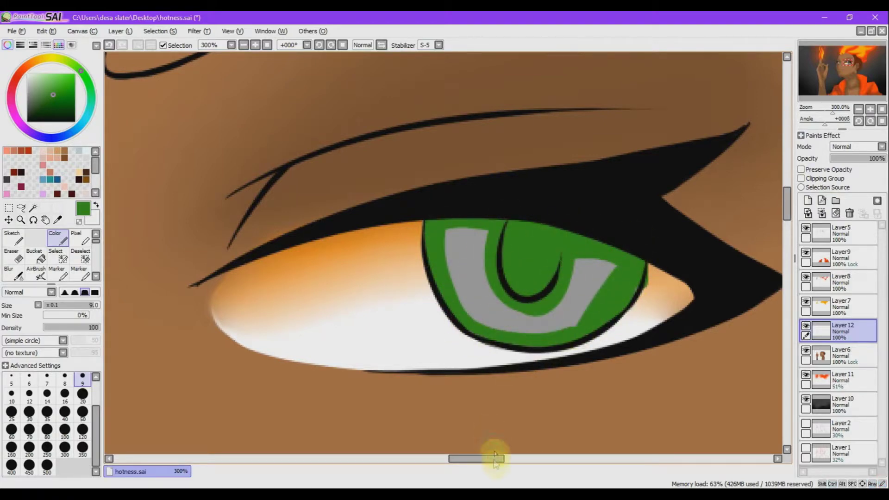
Paint the smaller eye's iris green, undoing and redoing the first strokes
left_click_drag(495, 458, 435, 459)
mouse_move(572, 237)
left_mouse_down()
mouse_move(566, 280)
mouse_move(504, 222)
mouse_move(627, 274)
mouse_move(616, 263)
mouse_move(598, 280)
left_mouse_up()
key("ctrl+z")
mouse_move(511, 221)
left_mouse_down()
mouse_move(597, 281)
mouse_move(566, 292)
mouse_move(562, 235)
mouse_move(568, 268)
mouse_move(598, 254)
mouse_move(571, 247)
mouse_move(501, 257)
mouse_move(564, 306)
mouse_move(618, 284)
mouse_move(503, 244)
mouse_move(549, 244)
mouse_move(525, 301)
mouse_move(624, 275)
mouse_move(541, 227)
mouse_move(567, 271)
mouse_move(552, 245)
mouse_move(579, 255)
left_mouse_up()
key("ctrl+z")
key("ctrl+z")
left_click_drag(510, 272, 564, 309)
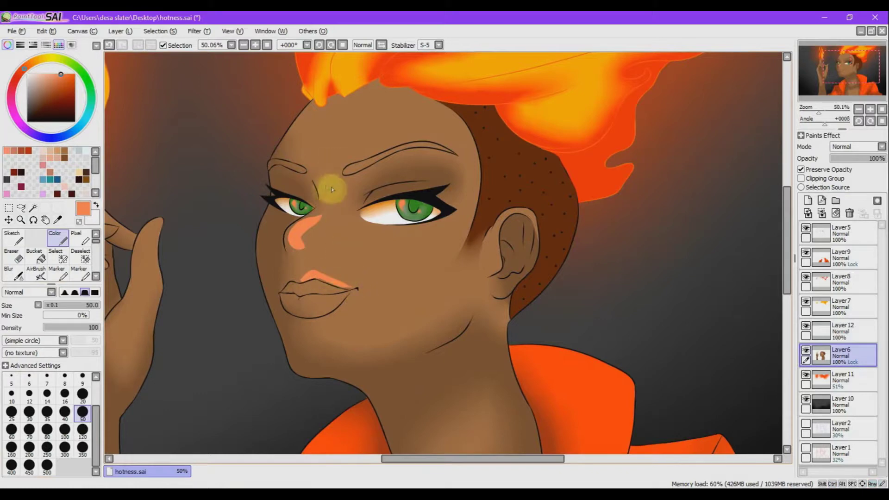
Paint light orange highlights above both eyebrows and the upper lip on Layer6 at brush size 50, undoing the cheek stroke
left_click_drag(364, 238, 388, 261)
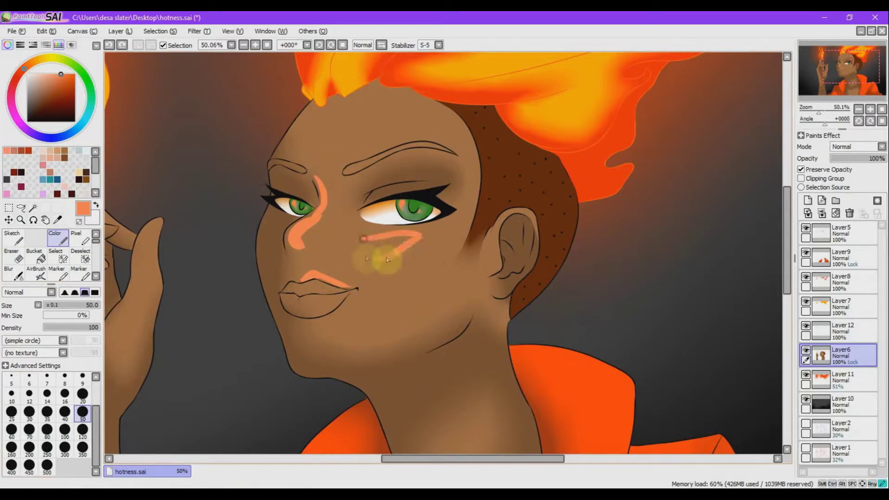
key("ctrl+z")
left_click_drag(357, 148, 433, 128)
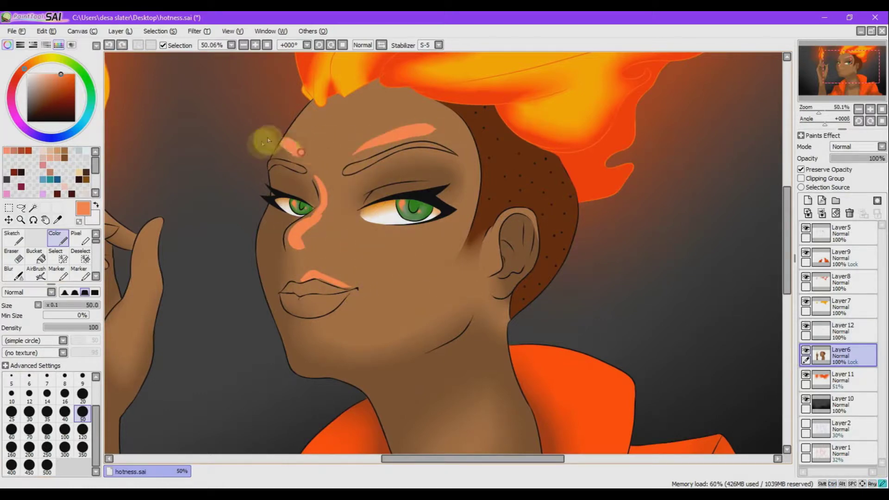
left_click_drag(306, 275, 282, 275)
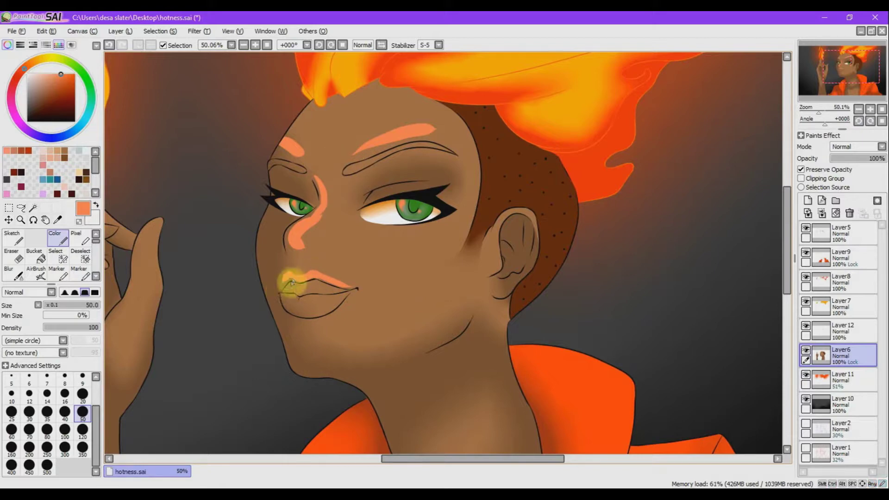
Blur the light orange highlights on the nose, above both eyebrows and on the upper lip with the Blur tool at size 50
left_click(13, 255)
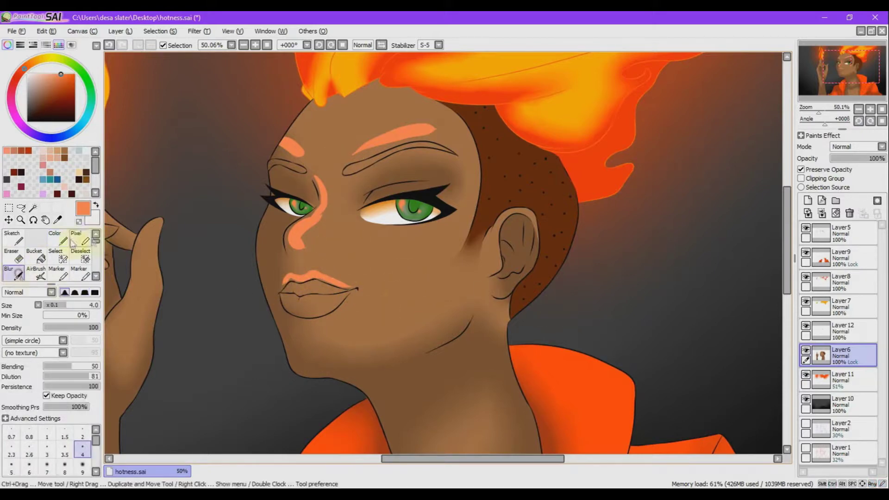
left_click(47, 465)
key("c")
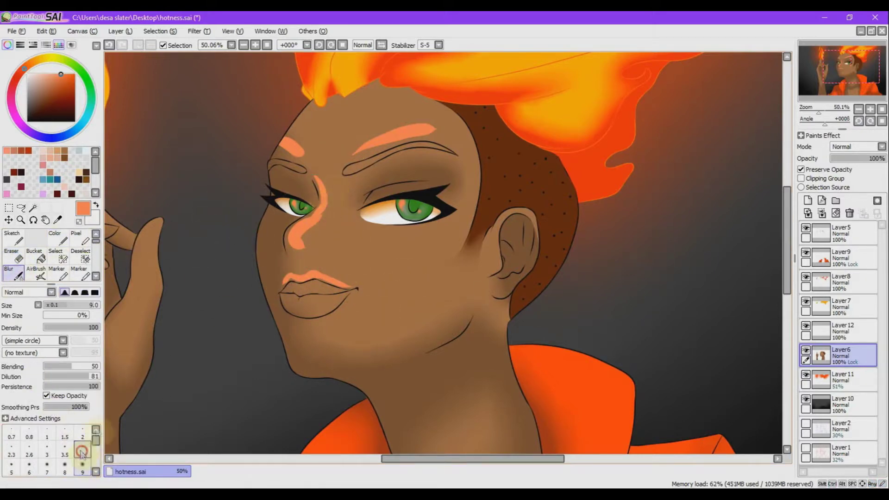
scroll(84, 459, "down", 2)
left_click(83, 465)
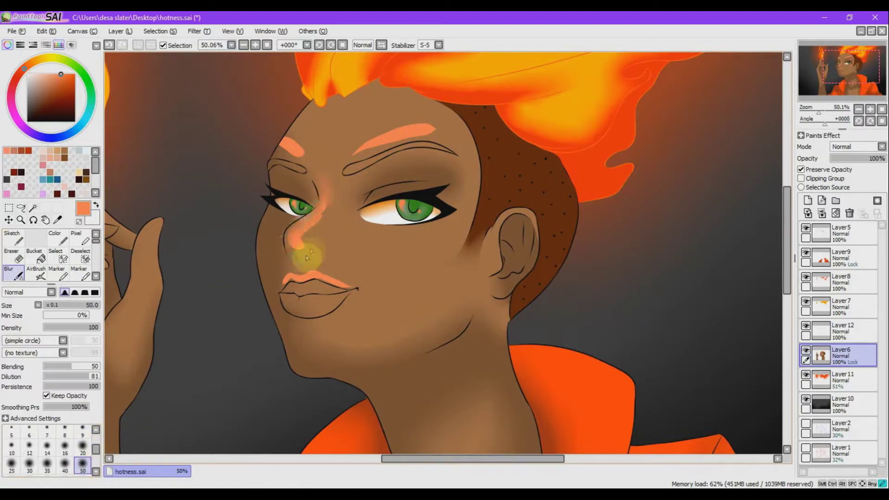
mouse_move(334, 194)
left_mouse_down()
mouse_move(298, 135)
mouse_move(374, 136)
left_mouse_up()
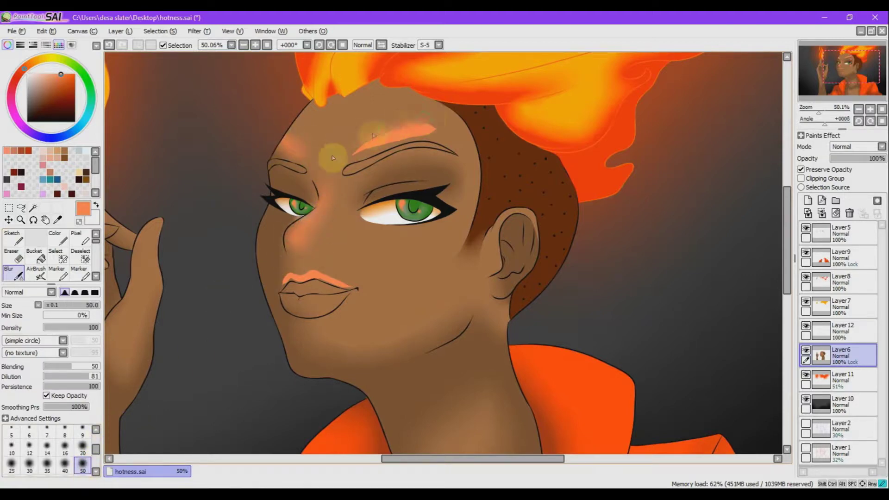
left_click_drag(330, 180, 302, 209)
mouse_move(290, 276)
left_mouse_down()
mouse_move(296, 285)
mouse_move(295, 264)
left_mouse_up()
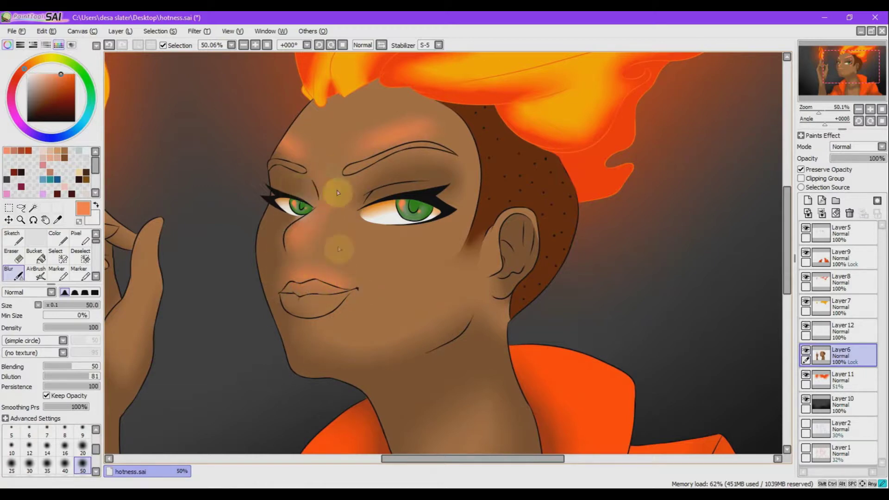
Paint the selected figure black on Layer14 at brush size 500 and set the layer's opacity to 36%
left_click(47, 464)
mouse_move(296, 134)
left_mouse_down()
mouse_move(407, 122)
mouse_move(262, 145)
mouse_move(272, 129)
mouse_move(341, 273)
left_mouse_up()
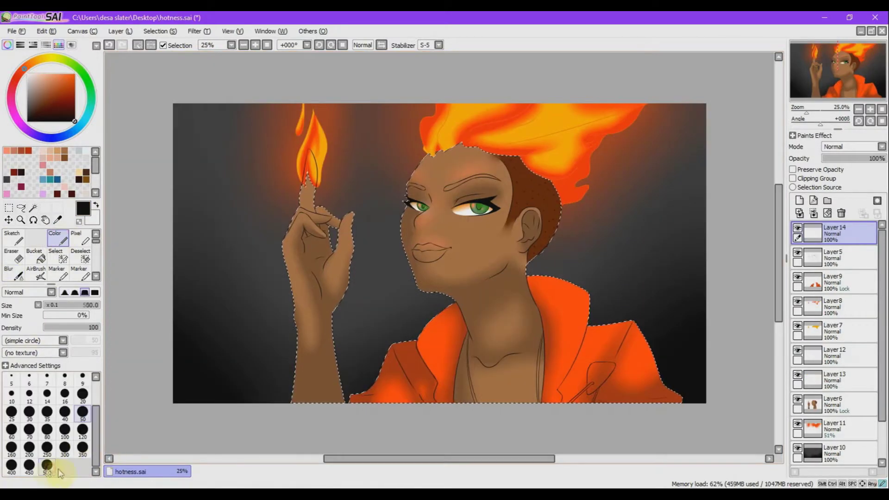
mouse_move(305, 199)
left_mouse_down()
mouse_move(354, 204)
mouse_move(452, 383)
mouse_move(426, 233)
mouse_move(505, 252)
mouse_move(679, 318)
mouse_move(602, 389)
left_mouse_up()
left_click_drag(854, 158, 846, 158)
left_click_drag(442, 209, 449, 258)
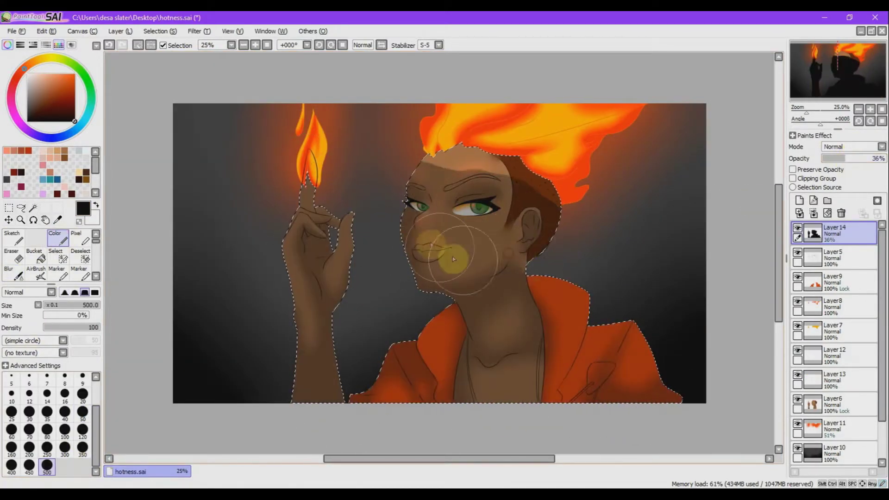
Erase the dark overlay at size 100 from the fingers, thumb, forehead, nose and cheek, undoing the collar stroke
left_click(17, 257)
mouse_move(307, 181)
left_mouse_down()
mouse_move(311, 205)
mouse_move(353, 197)
mouse_move(295, 214)
left_mouse_up()
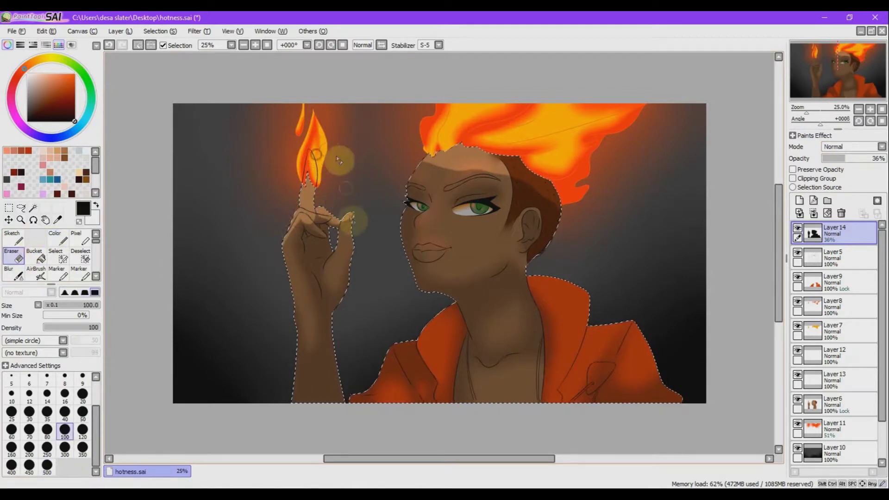
mouse_move(351, 216)
left_mouse_down()
mouse_move(341, 260)
mouse_move(330, 215)
left_mouse_up()
left_click_drag(443, 160, 416, 168)
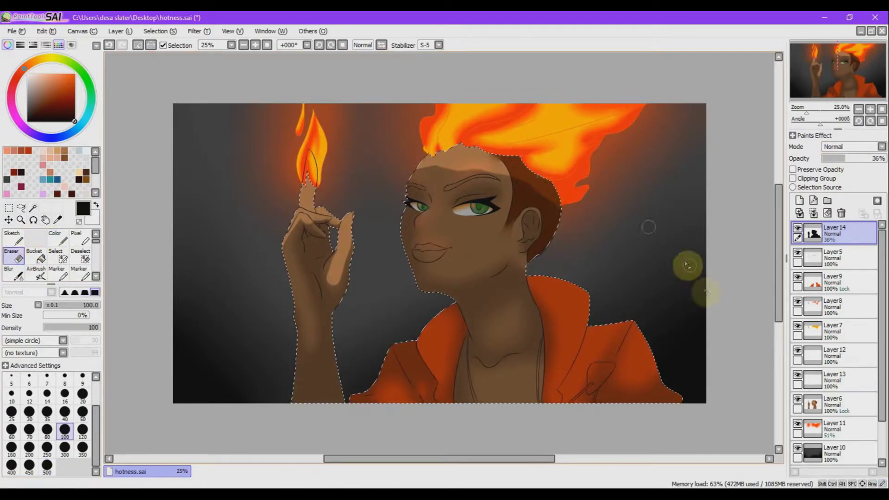
left_click_drag(561, 290, 560, 357)
key("ctrl+z")
mouse_move(460, 246)
left_mouse_down()
mouse_move(477, 241)
mouse_move(422, 227)
mouse_move(445, 186)
mouse_move(429, 166)
left_mouse_up()
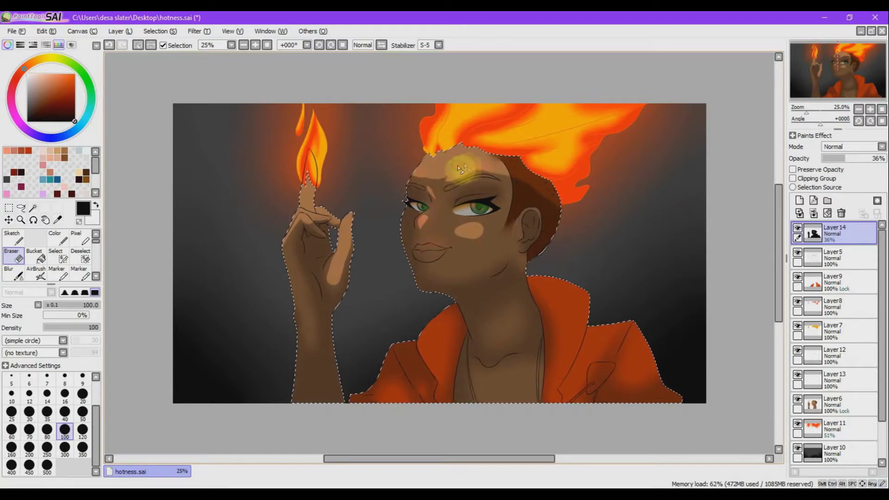
Blur the erased overlay edges on the thumb, nose and between the eyebrows at size 50
left_click(21, 220)
left_click_drag(273, 144, 498, 356)
left_click(17, 274)
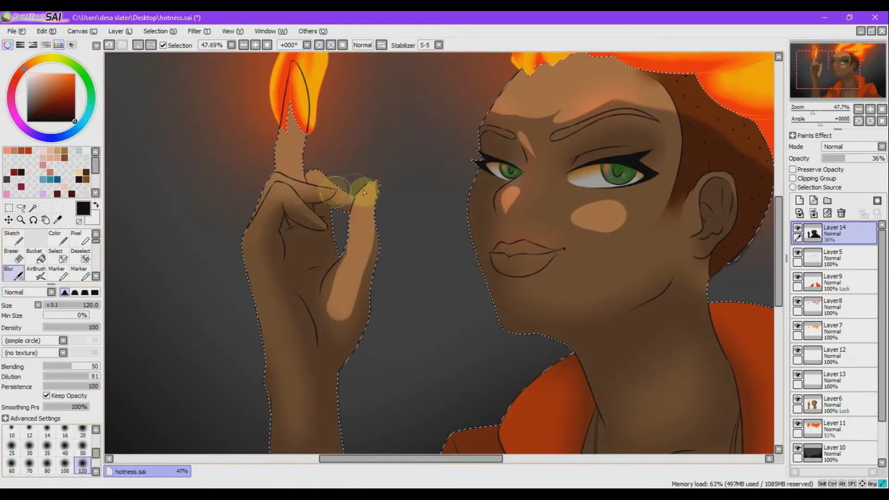
mouse_move(364, 210)
left_mouse_down()
mouse_move(301, 204)
mouse_move(383, 212)
left_mouse_up()
left_click(82, 449)
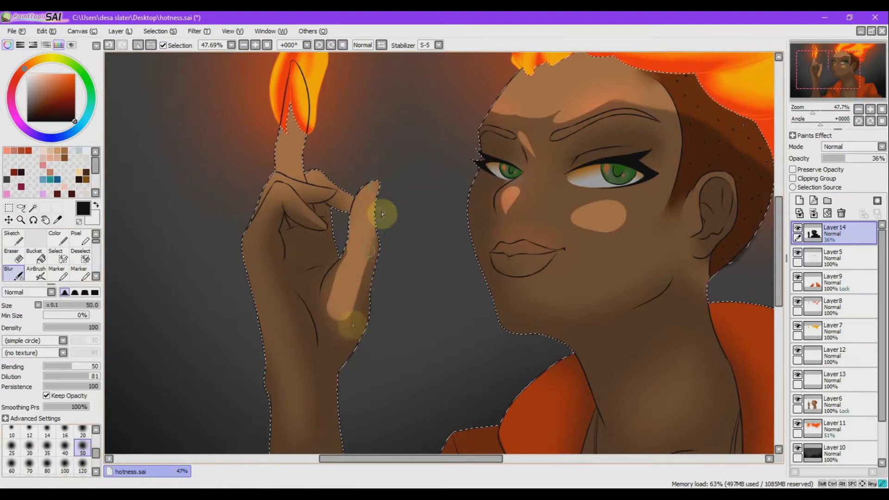
mouse_move(348, 317)
left_mouse_down()
mouse_move(377, 274)
mouse_move(399, 264)
mouse_move(409, 143)
mouse_move(319, 279)
left_mouse_up()
left_click_drag(514, 199, 521, 186)
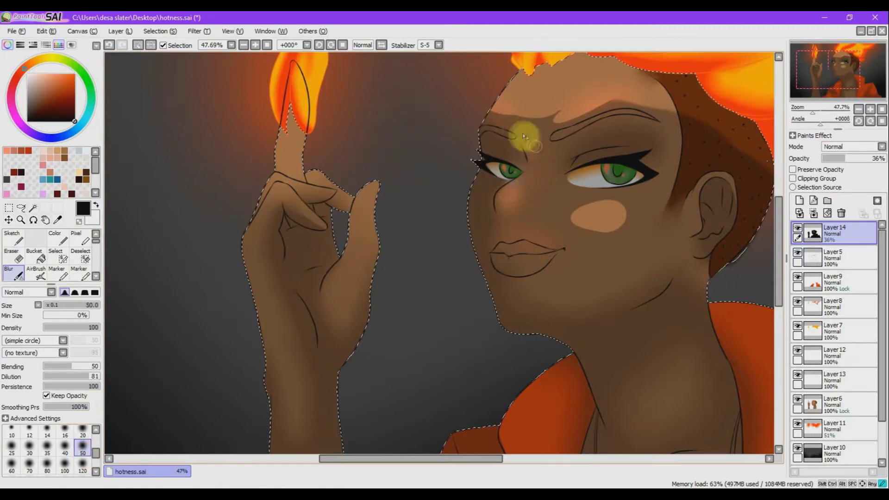
Soften the erased overlay edges on the cheek and forehead with the Blur tool at size 120
key("bracketright")
key("bracketright")
key("bracketright")
key("bracketright")
key("bracketright")
key("bracketright")
key("bracketright")
key("bracketright")
key("bracketright")
key("bracketright")
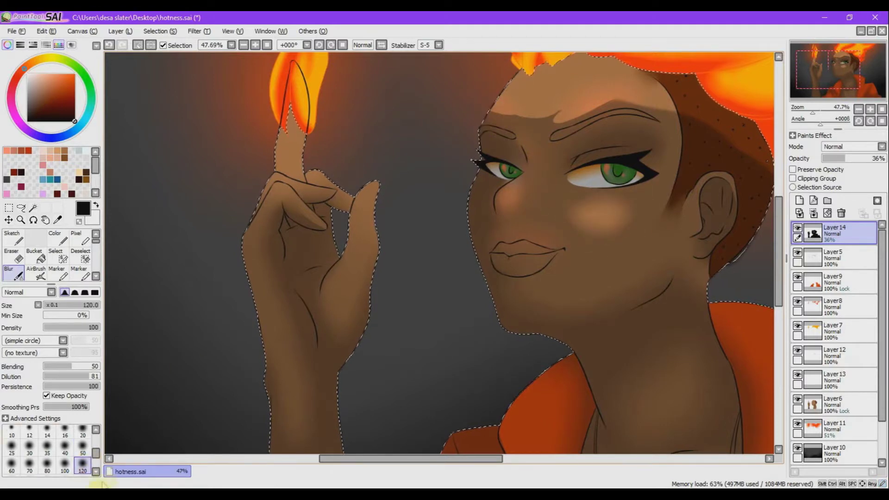
left_click(267, 45)
left_click(83, 447)
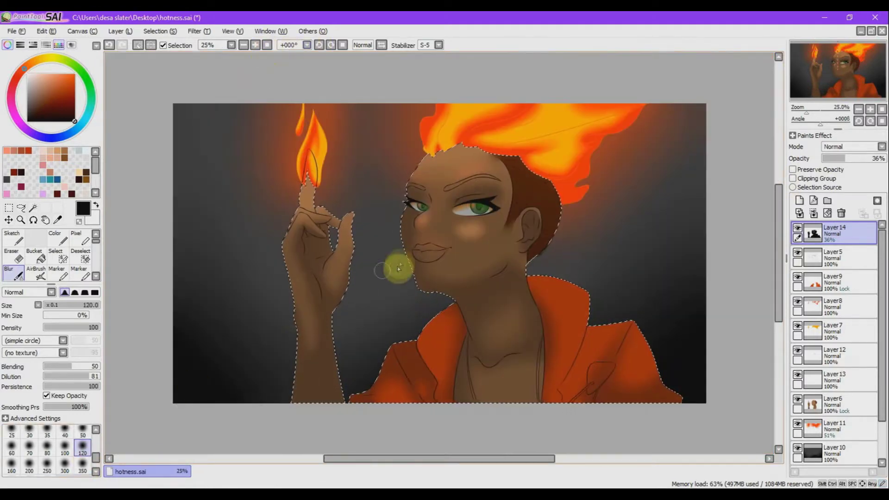
mouse_move(397, 265)
left_mouse_down()
mouse_move(427, 236)
mouse_move(464, 280)
left_mouse_up()
Paint orange firelight on the forehead, shaved hair, ear rim and both collar edges on Layer14 at brush size 120
mouse_move(319, 320)
left_mouse_down()
mouse_move(365, 280)
mouse_move(595, 313)
mouse_move(585, 365)
left_mouse_up()
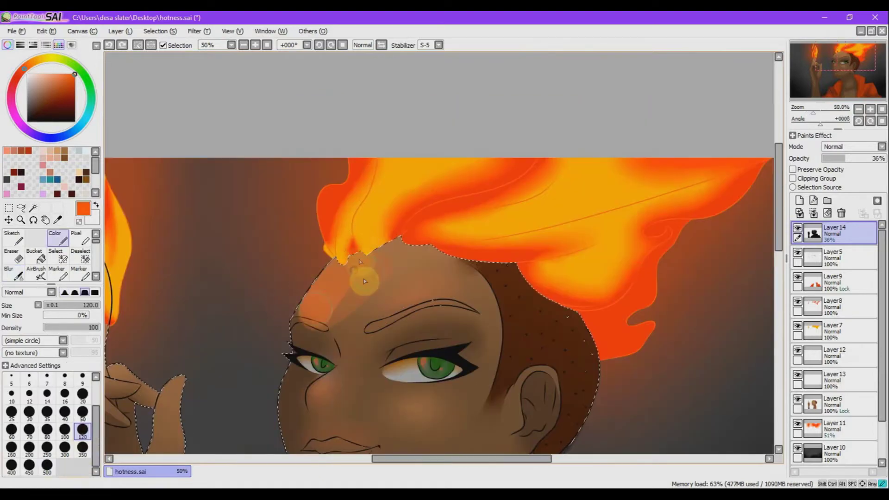
left_click_drag(778, 209, 779, 225)
left_click_drag(526, 314, 543, 310)
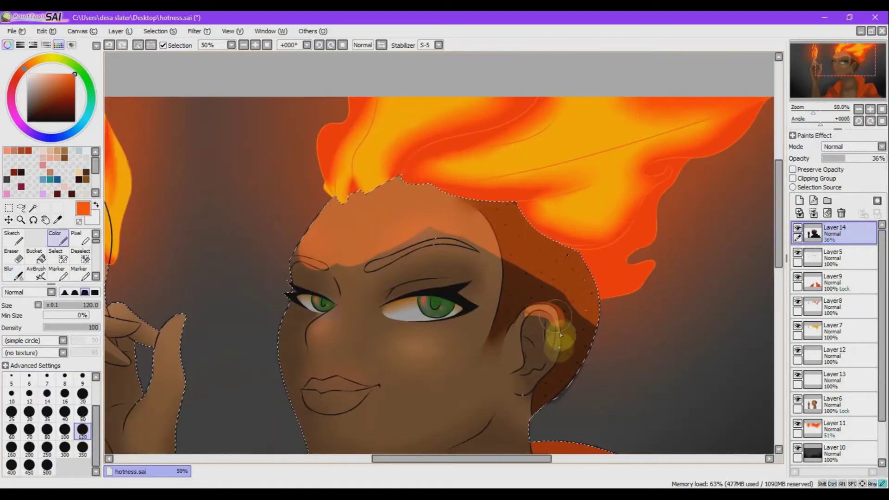
scroll(765, 291, "down", 5)
left_click_drag(575, 251, 651, 306)
left_click_drag(347, 335, 340, 393)
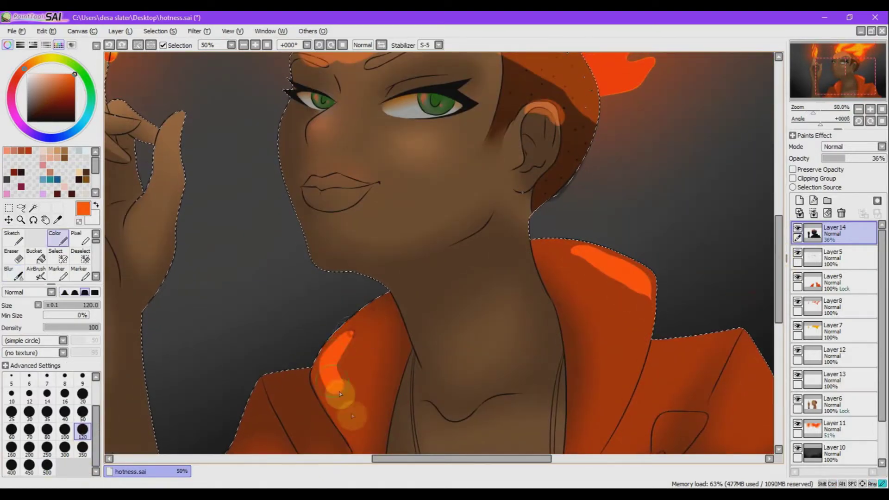
Add orange firelight patches to the cheek, nose, neck and chest at brush size 120
left_click_drag(433, 152, 407, 155)
left_click_drag(329, 117, 318, 135)
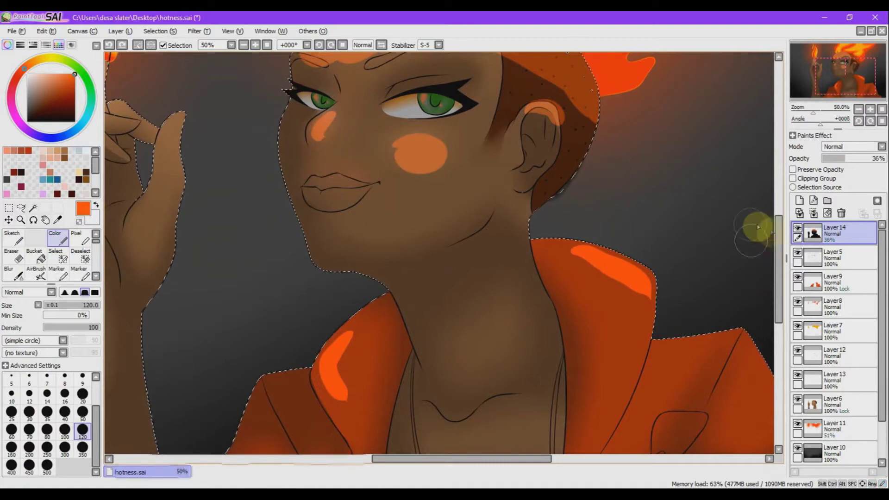
scroll(777, 269, "down", 1)
left_click_drag(502, 277, 465, 314)
left_click_drag(523, 402, 426, 459)
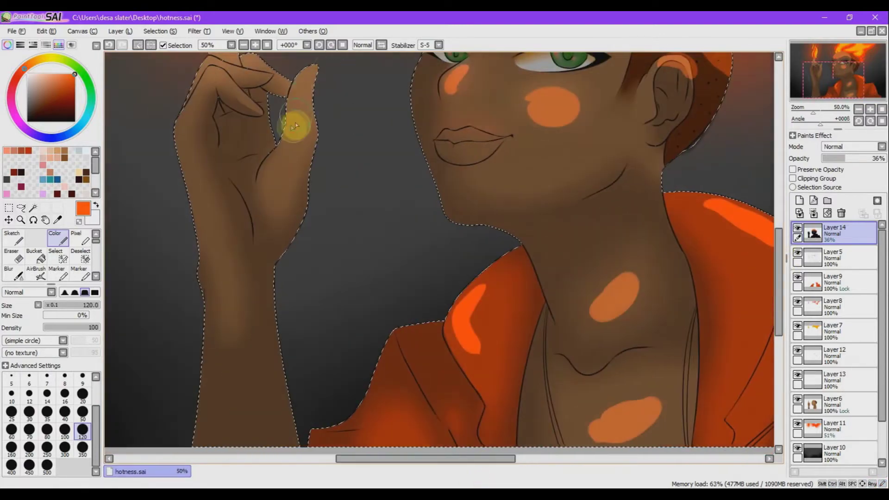
Paint orange firelight on the raised fingers, thumb and base of the thumb, redoing the stroke on the thumb's base
left_click_drag(294, 123, 313, 69)
left_click_drag(779, 250, 779, 227)
mouse_move(282, 164)
left_mouse_down()
mouse_move(220, 128)
mouse_move(258, 136)
mouse_move(278, 153)
mouse_move(181, 183)
mouse_move(207, 99)
mouse_move(223, 149)
mouse_move(259, 197)
mouse_move(242, 179)
left_mouse_up()
left_click_drag(301, 185, 266, 273)
key("ctrl+z")
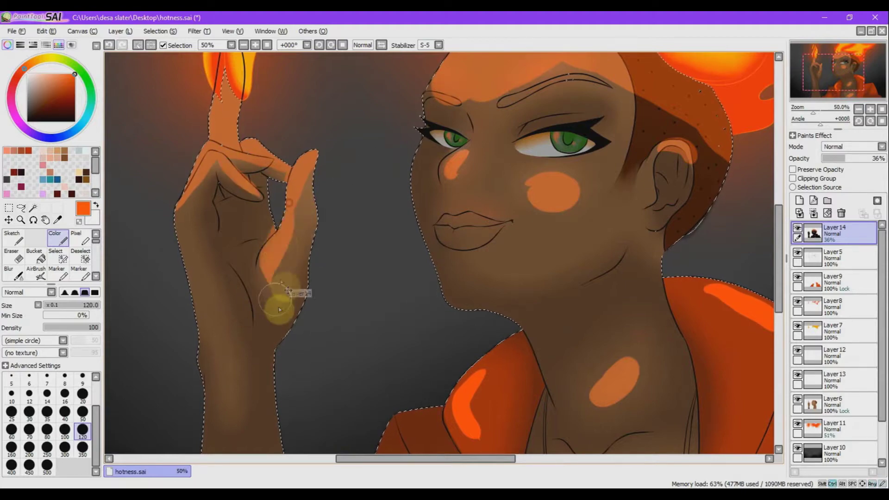
left_click_drag(292, 239, 265, 271)
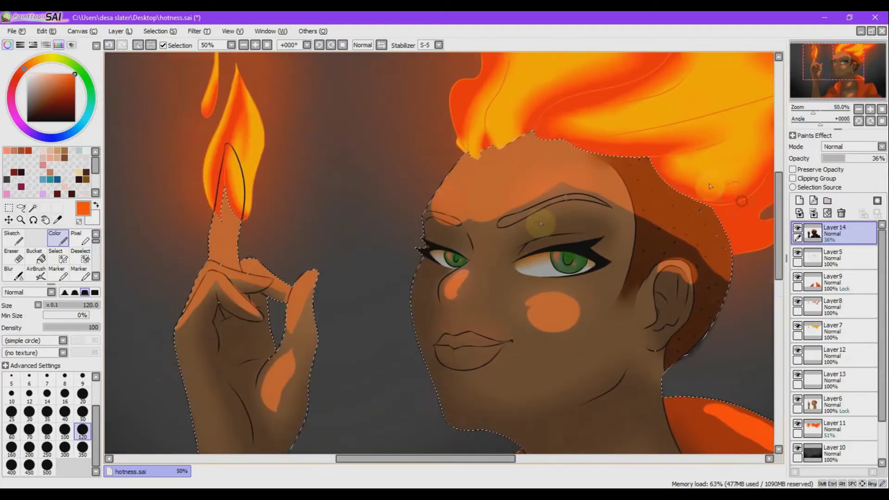
Blur the orange firelight on the hand, nose, cheek, forehead and shaved hair at size 120
left_click(17, 256)
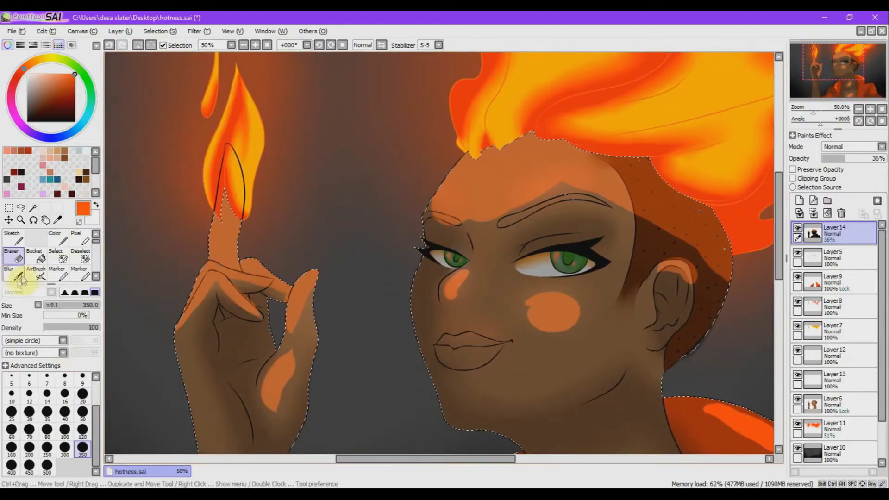
left_click(19, 274)
mouse_move(222, 318)
left_mouse_down()
mouse_move(181, 350)
mouse_move(234, 288)
mouse_move(290, 362)
mouse_move(264, 429)
mouse_move(282, 324)
left_mouse_up()
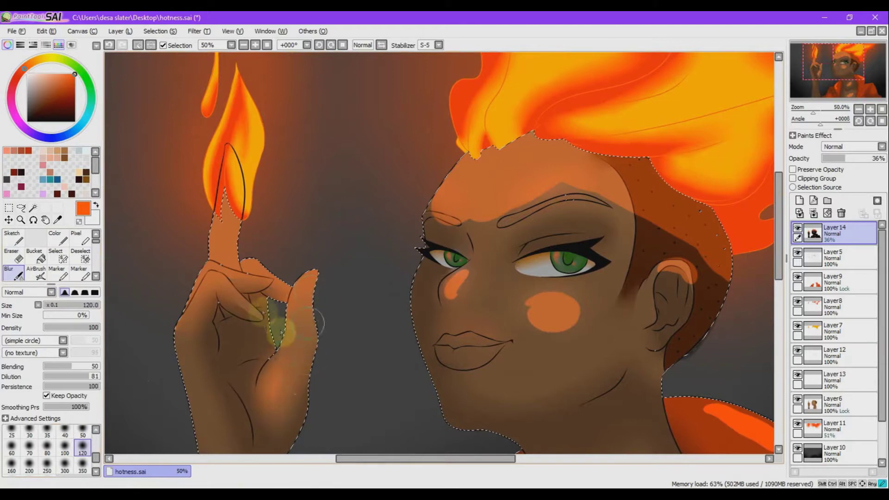
left_click_drag(494, 292, 472, 285)
left_click_drag(520, 320, 560, 343)
mouse_move(650, 245)
left_mouse_down()
mouse_move(701, 271)
mouse_move(532, 193)
mouse_move(432, 199)
mouse_move(501, 271)
mouse_move(424, 322)
mouse_move(549, 346)
mouse_move(653, 303)
mouse_move(693, 301)
left_mouse_up()
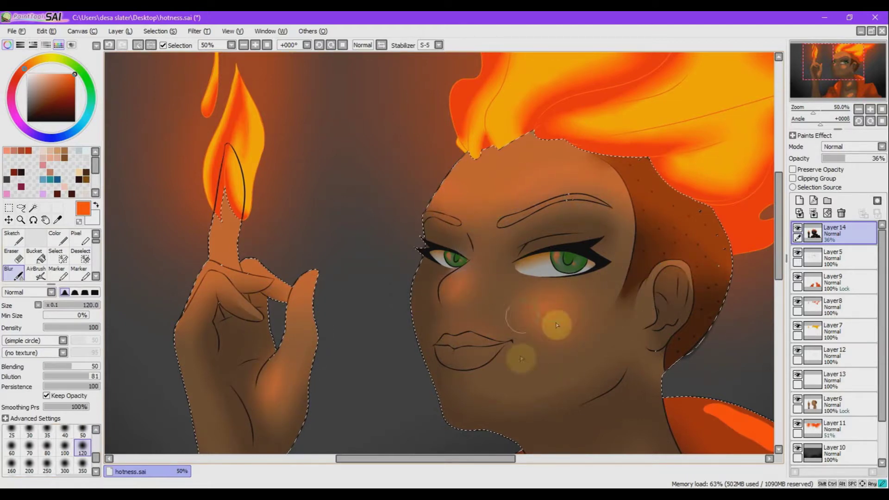
Erase the dark overlay from the smaller eye's iris on Layer14 at eraser size 20
left_click(20, 220)
left_click_drag(416, 232, 514, 292)
left_click(18, 255)
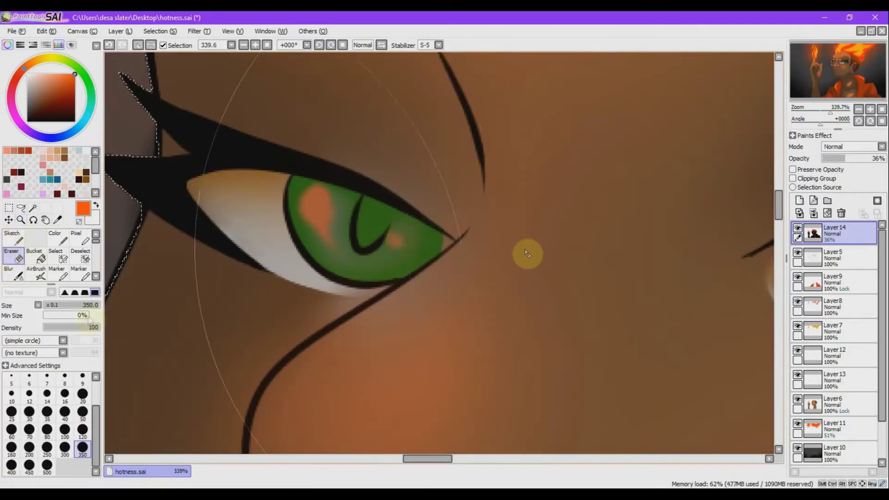
left_click(58, 238)
left_click(19, 257)
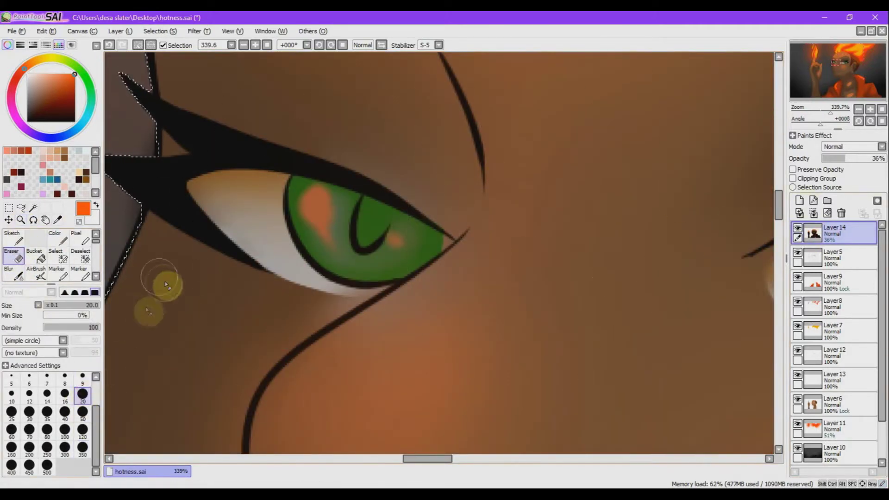
mouse_move(320, 185)
left_mouse_down()
mouse_move(326, 229)
mouse_move(350, 271)
mouse_move(423, 250)
mouse_move(384, 208)
left_mouse_up()
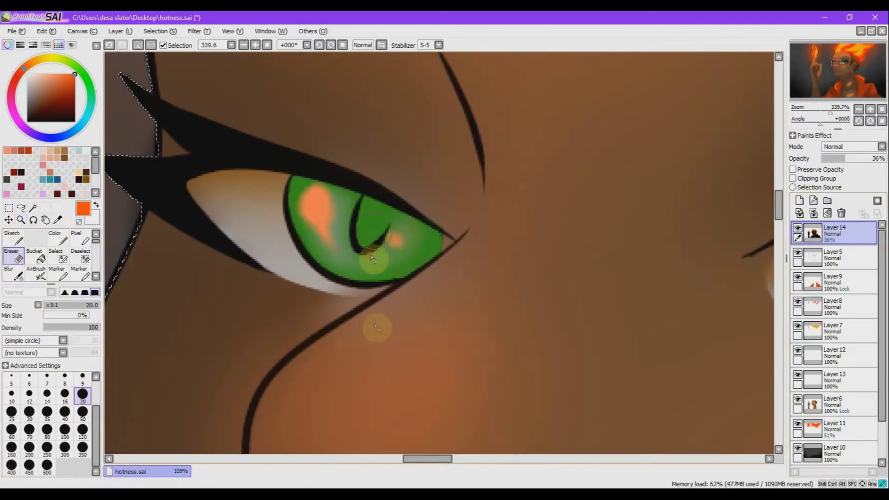
Erase the dark overlay from the larger eye's iris at eraser size 20
left_click_drag(427, 459, 476, 458)
mouse_move(391, 184)
left_mouse_down()
mouse_move(395, 242)
mouse_move(466, 184)
mouse_move(589, 258)
mouse_move(532, 210)
left_mouse_up()
mouse_move(406, 266)
left_mouse_down()
mouse_move(448, 308)
mouse_move(554, 289)
left_mouse_up()
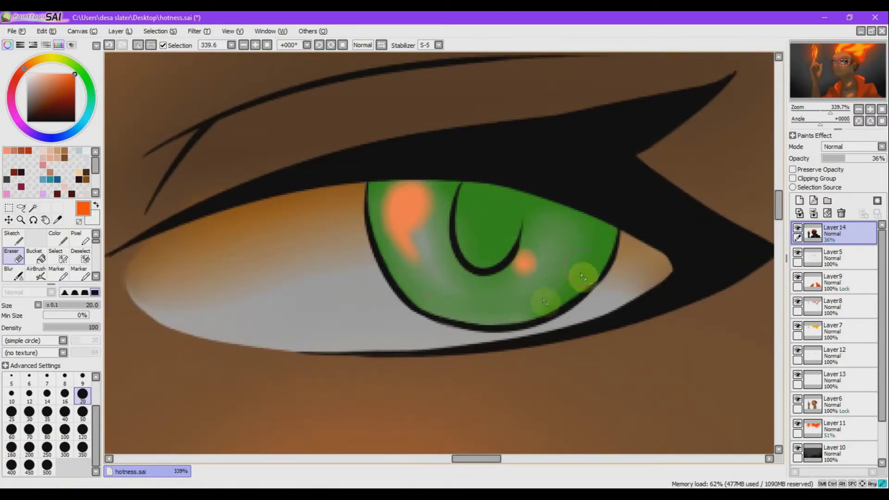
left_click(267, 45)
Clear the selection and blur the orange patches on the collar, neck and chest at size 120
scroll(468, 368, "up", 1)
left_click_drag(472, 389, 344, 259)
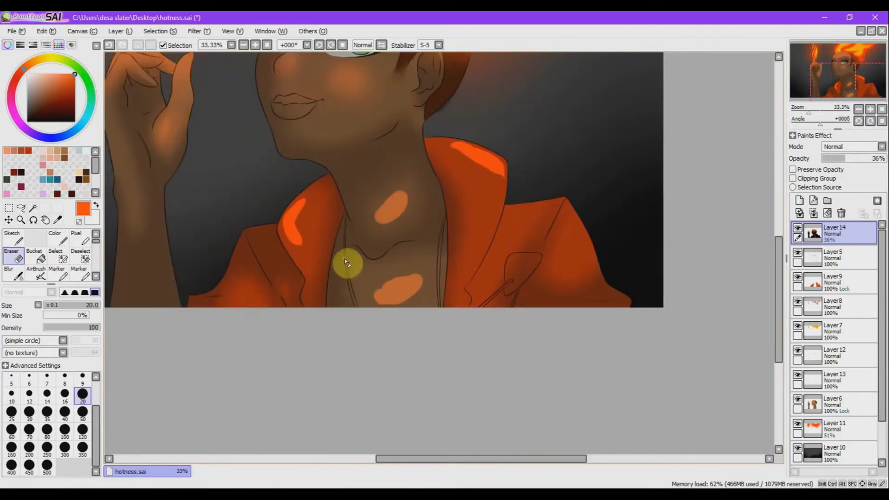
key("ctrl+z")
left_click(13, 274)
left_click_drag(295, 225, 321, 196)
mouse_move(423, 176)
left_mouse_down()
mouse_move(409, 242)
mouse_move(433, 155)
left_mouse_up()
mouse_move(172, 185)
left_mouse_down()
mouse_move(175, 125)
mouse_move(150, 162)
left_mouse_up()
left_click_drag(419, 273, 352, 299)
left_click_drag(778, 254, 779, 189)
left_click(138, 45)
Fill both lips with muted pink on Layer6 using the Color brush at size 20
scroll(224, 145, "down", 5)
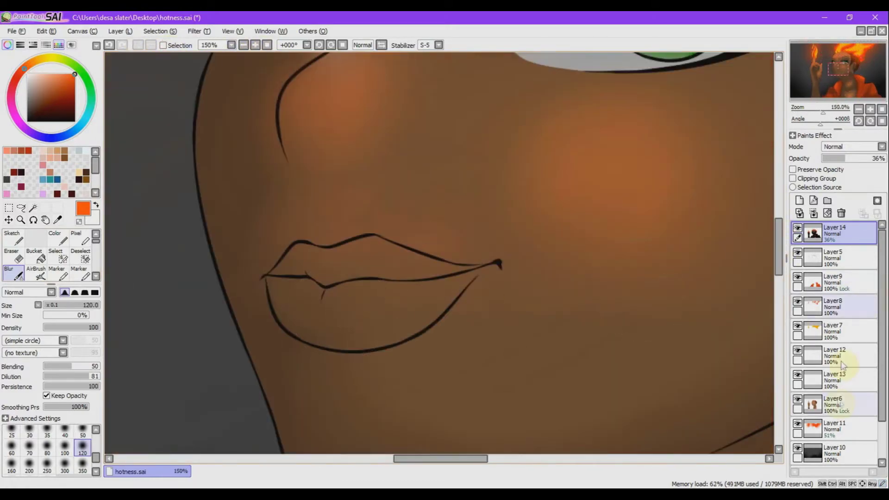
left_click(833, 405)
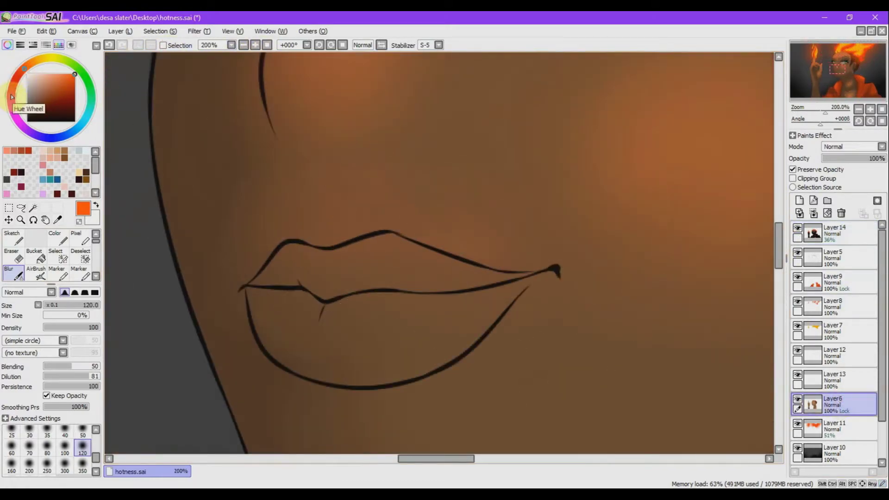
left_click(12, 255)
left_click(259, 281)
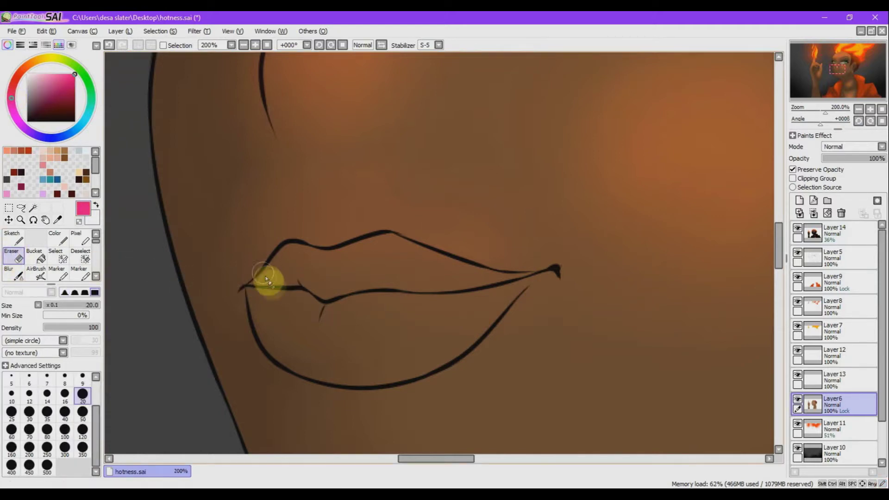
left_click(58, 239)
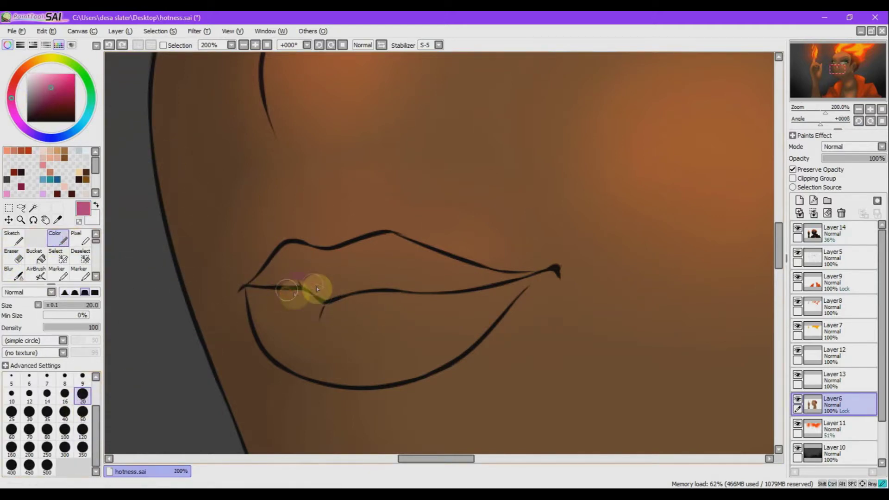
mouse_move(375, 250)
left_mouse_down()
mouse_move(410, 288)
mouse_move(344, 344)
left_mouse_up()
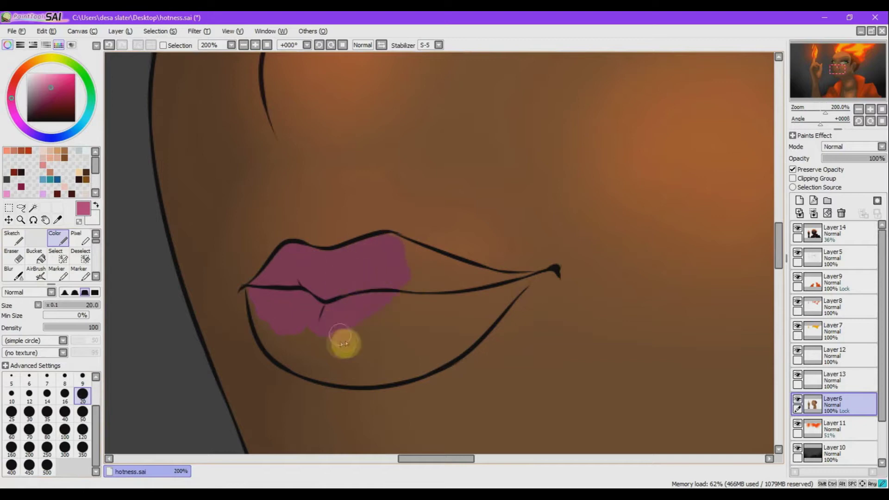
left_click_drag(265, 320, 306, 369)
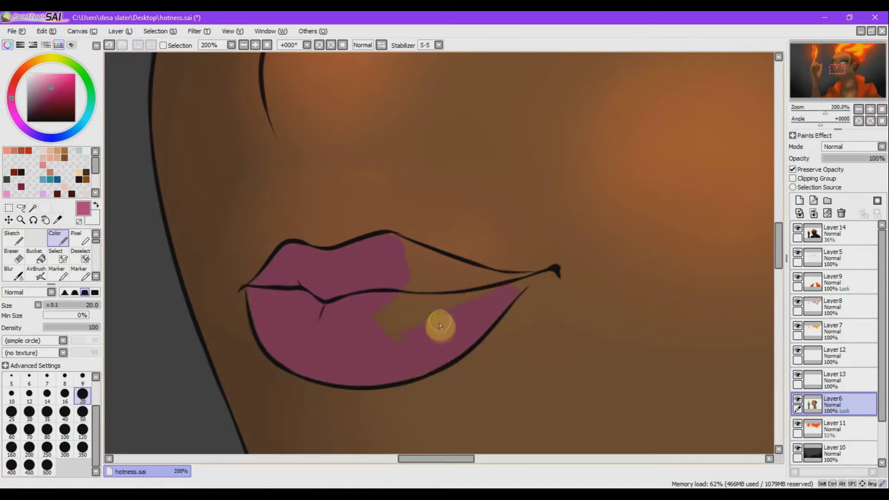
left_click_drag(449, 321, 379, 293)
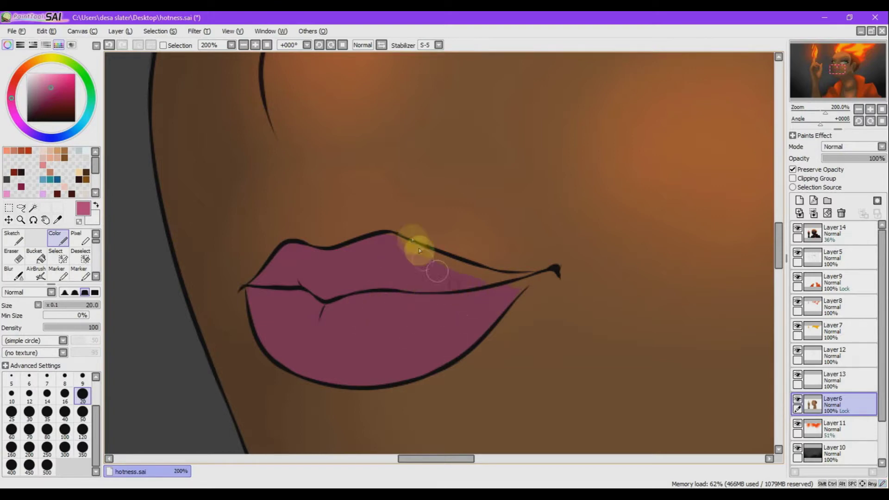
left_click_drag(350, 114, 429, 200)
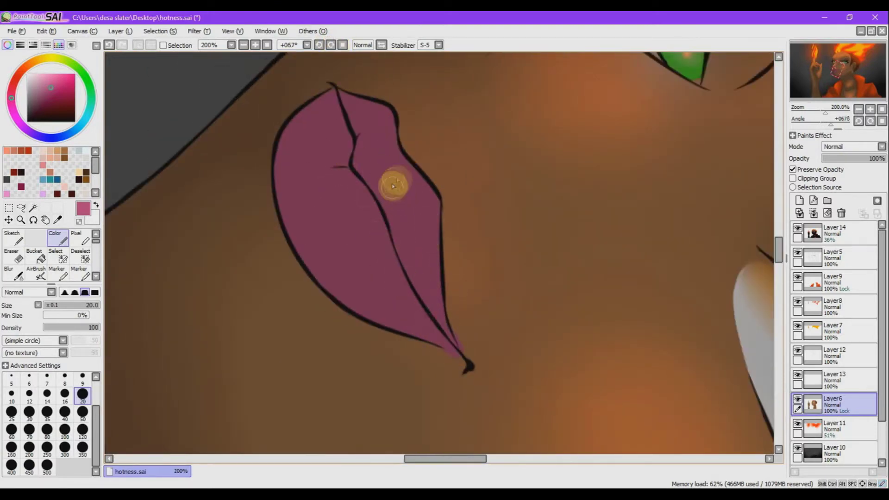
Hide the dark overlay on Layer14 and sample the bare skin colour to cover the pink spill at the mouth corner
left_click(13, 260)
right_click(523, 280)
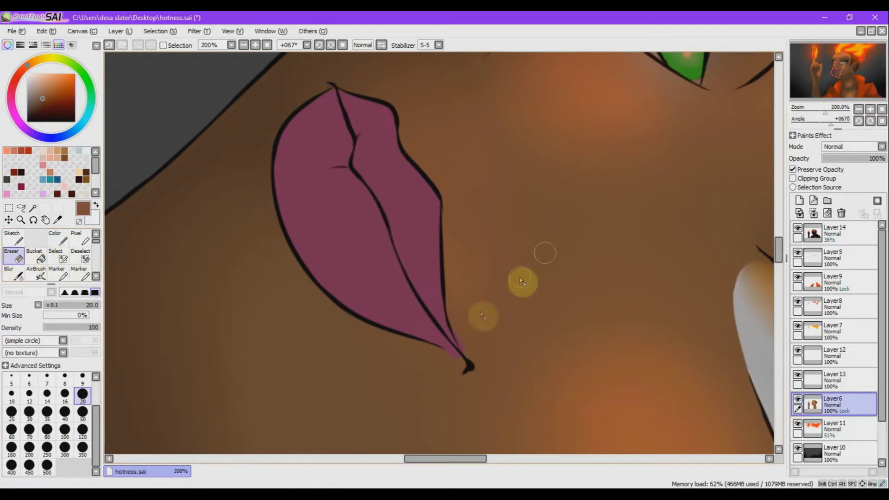
key("ctrl+z")
left_click(58, 238)
left_click(797, 229)
right_click(491, 328)
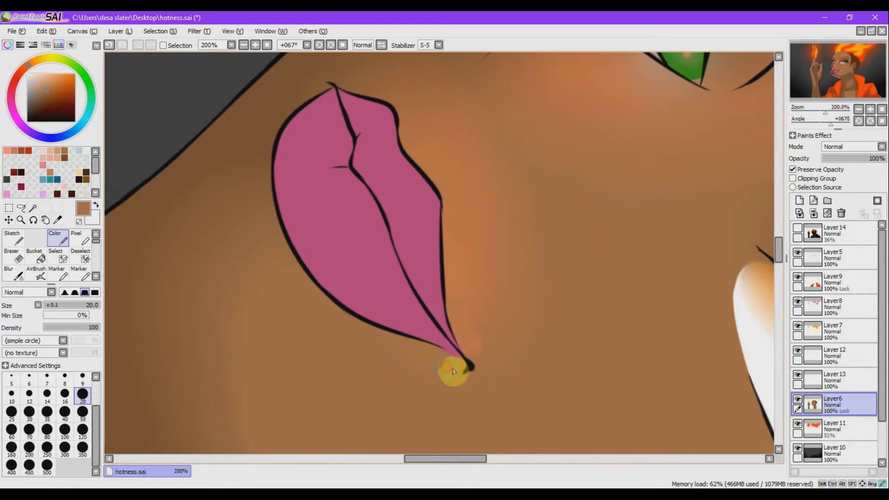
Blur the orange firelight reflections in both green irises on Layer12 at size 9
left_click(13, 274)
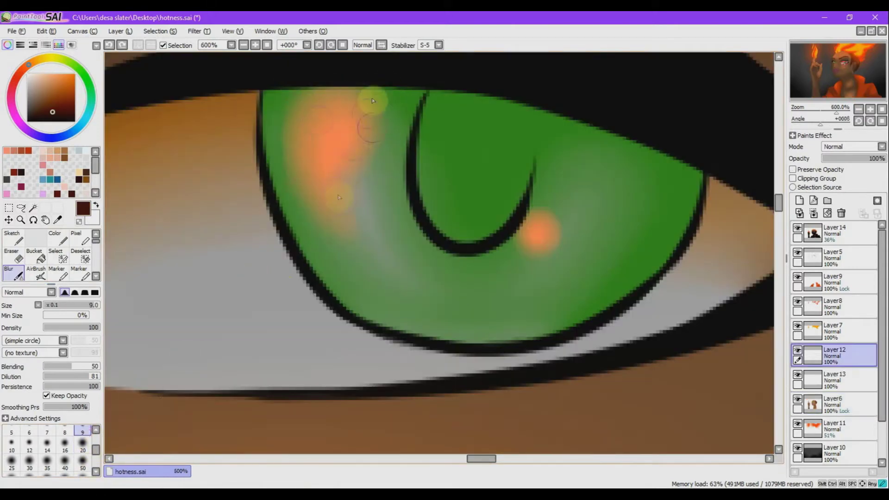
left_click_drag(373, 101, 310, 214)
left_click_drag(537, 231, 581, 182)
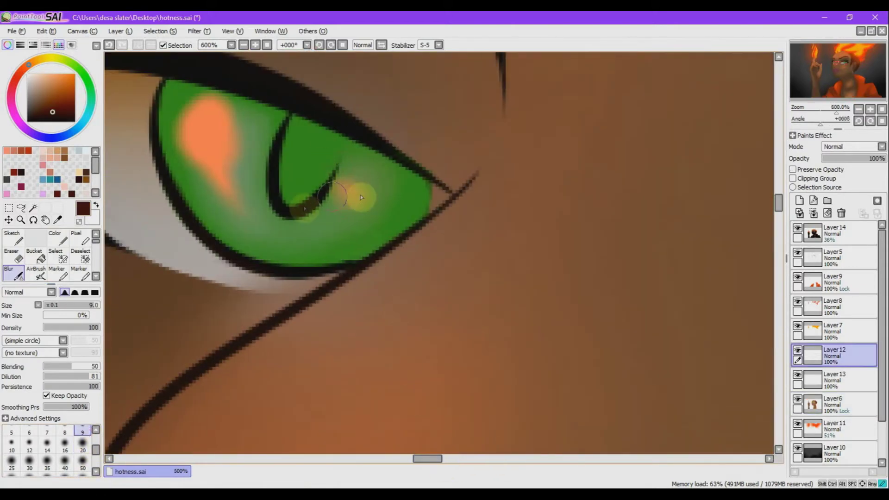
left_click_drag(218, 153, 190, 93)
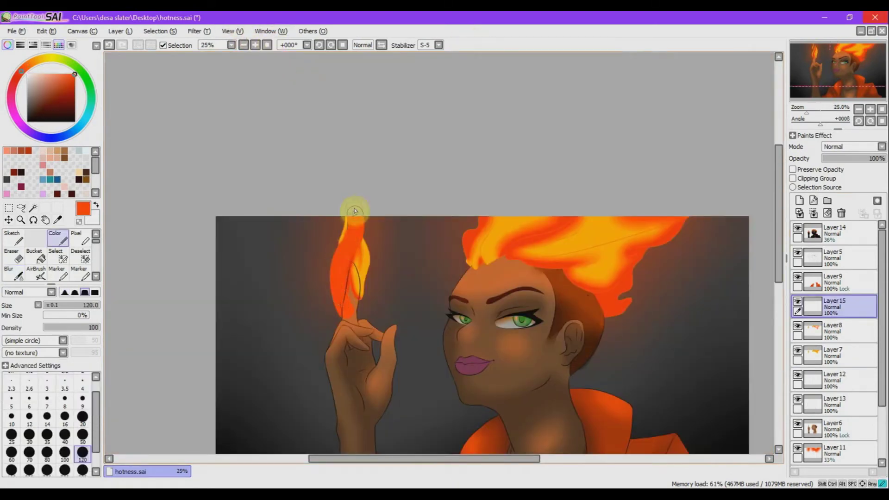
Paint an orange glow around the finger flame and hair on Layer15 at 44% opacity and blur its edges at size 120
mouse_move(354, 205)
left_mouse_down()
mouse_move(331, 293)
mouse_move(365, 307)
mouse_move(354, 230)
left_mouse_up()
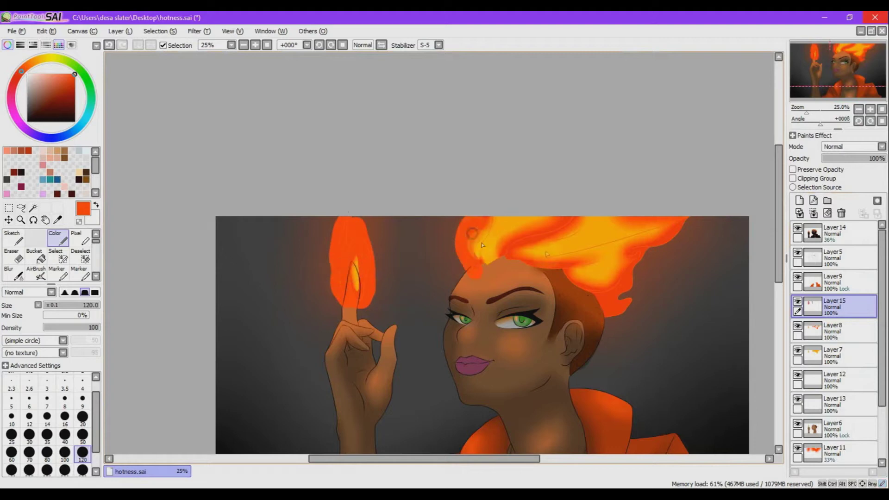
left_click_drag(862, 158, 850, 159)
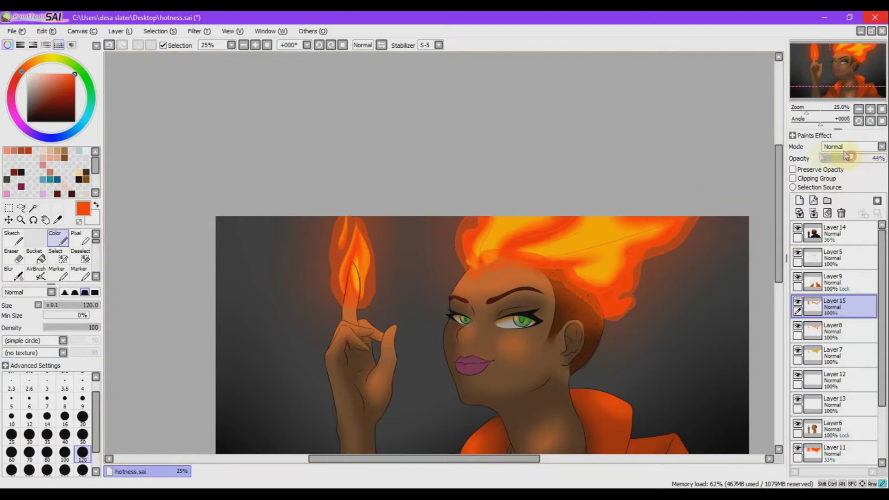
left_click(12, 275)
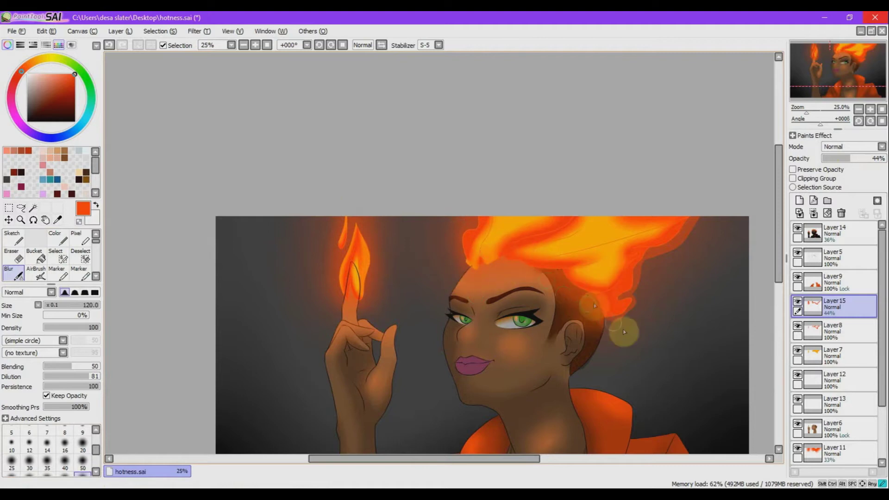
left_click_drag(625, 332, 690, 218)
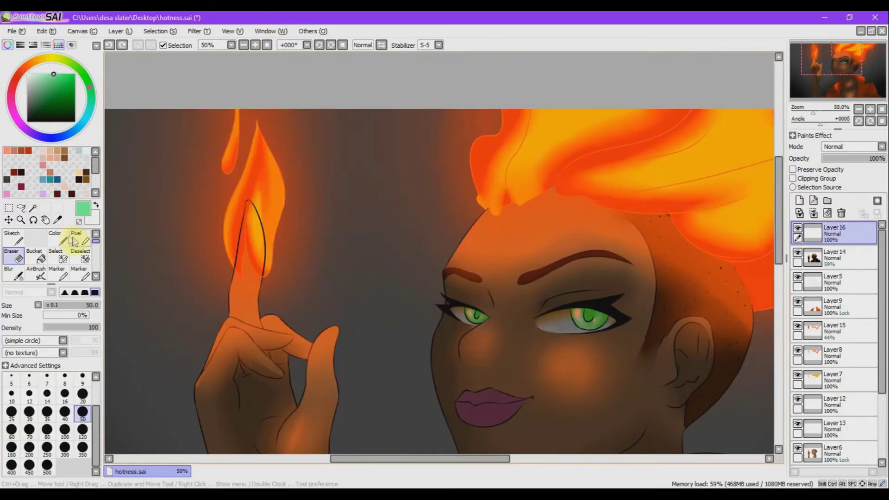
Dab a light green glow over both irises on Layer16 at size 120 and lower the layer opacity to 25%
left_click(56, 239)
left_click(473, 311)
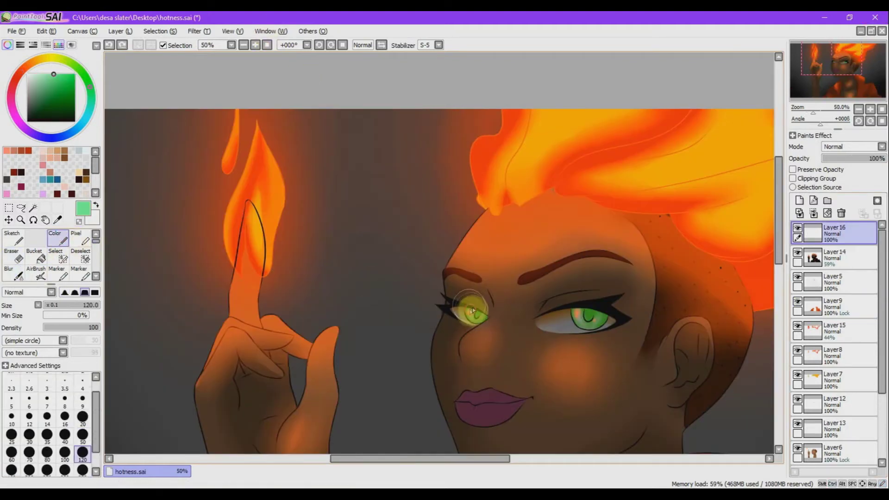
left_click(588, 317)
left_click_drag(873, 158, 839, 158)
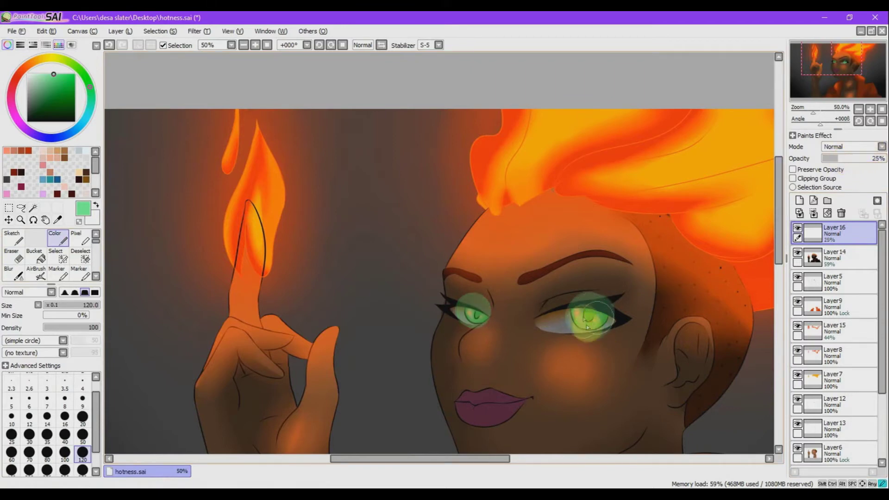
Trim the green glow with the size 50 eraser, undo the last erasure, and blur the glow around the eyes at size 120
key("e")
left_click_drag(448, 327, 461, 322)
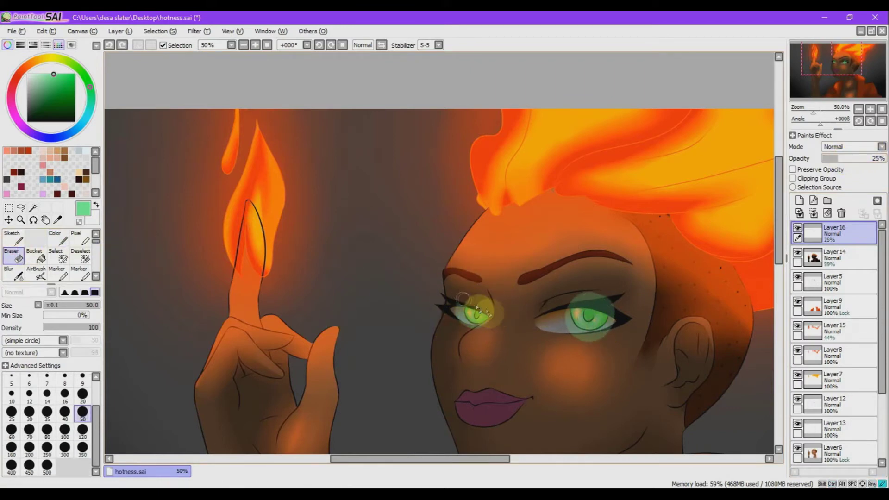
left_click_drag(551, 301, 609, 290)
key("ctrl+z")
left_click(18, 275)
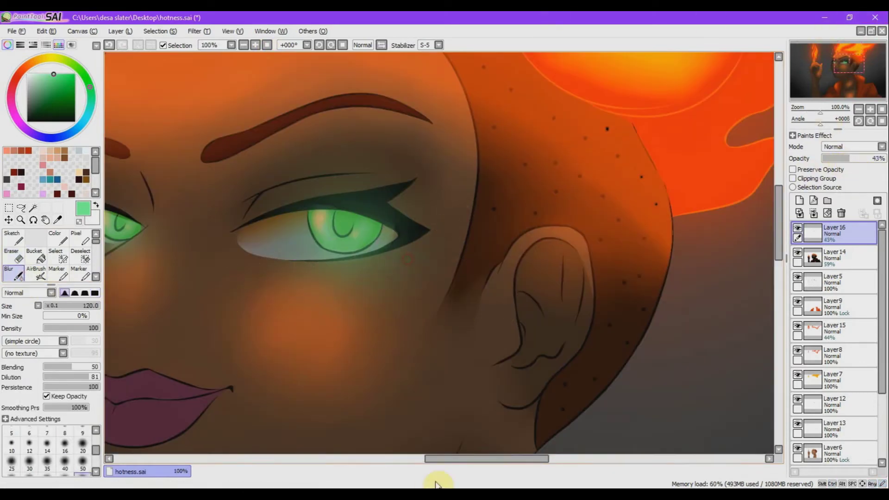
left_click(377, 173)
left_click(407, 217)
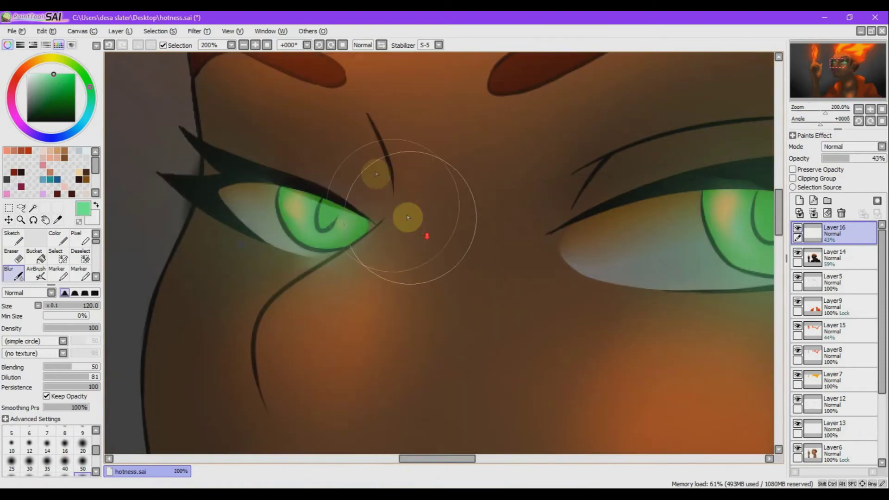
Select the two thin neck cords and the narrow stems on the jacket with the Magic Wand on Layer5
scroll(561, 248, "down", 7)
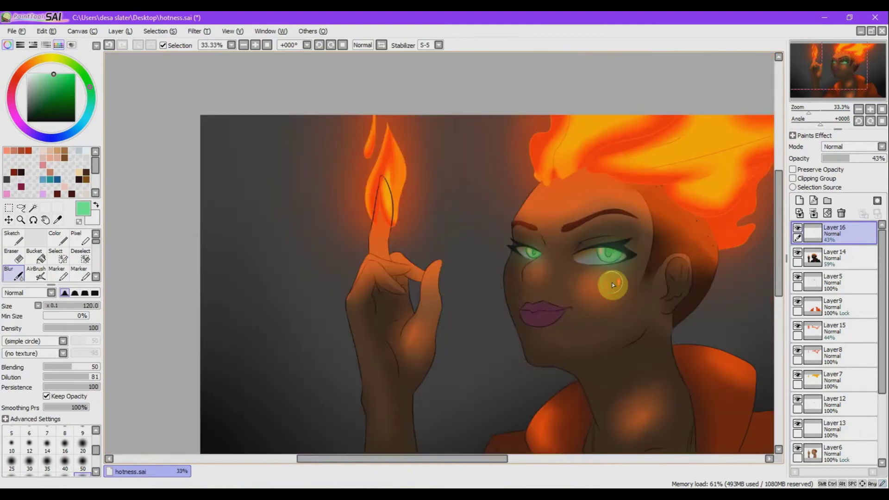
left_click(267, 45)
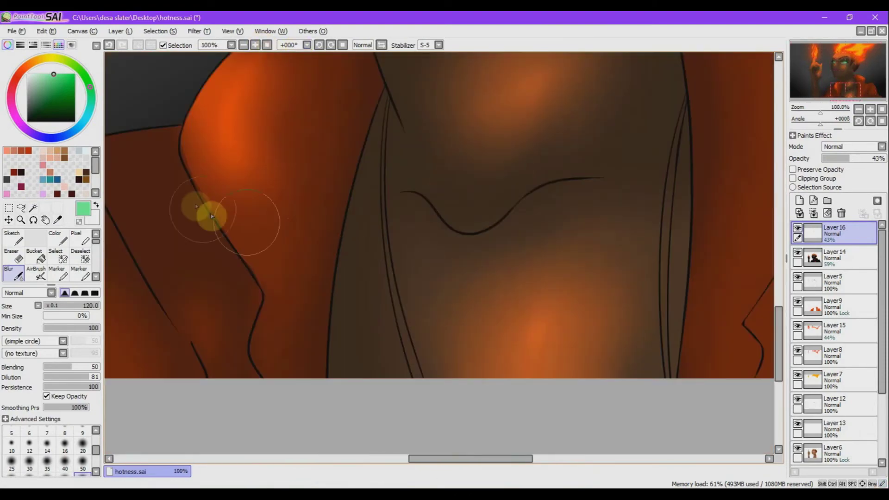
key("w")
left_click(407, 305)
key("ctrl+d")
left_click(833, 277)
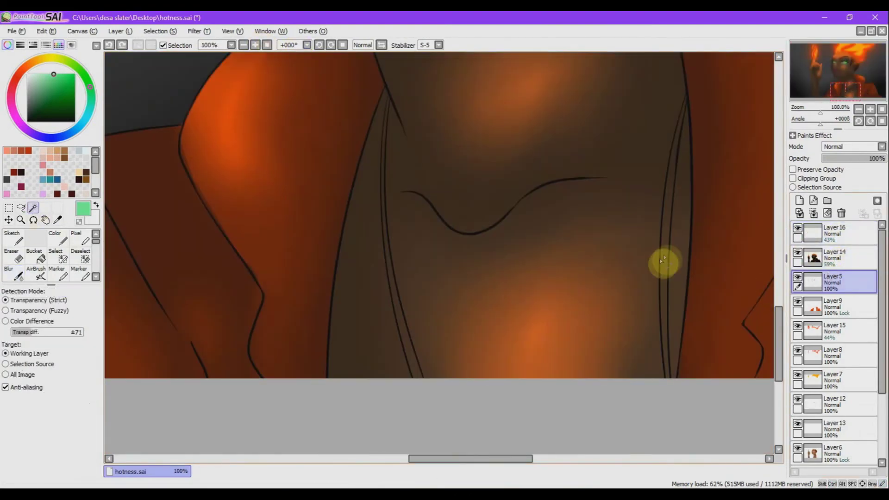
left_click(664, 261)
left_click(402, 330)
scroll(667, 343, "down", 2)
scroll(754, 364, "up", 1)
left_click_drag(408, 460, 452, 459)
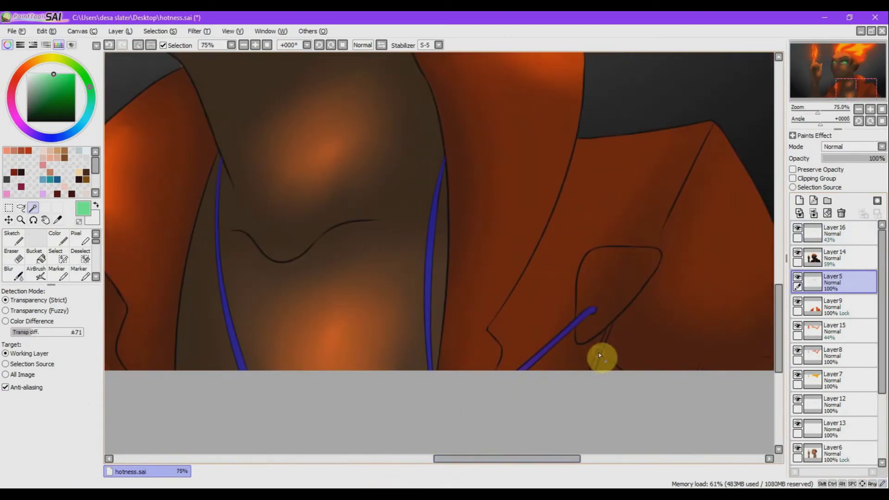
scroll(602, 357, "down", 4)
scroll(401, 352, "up", 4)
scroll(354, 399, "down", 1)
Paint the selected cords and stems near-black with the Color brush at size 120 and clear the selection
left_click(58, 238)
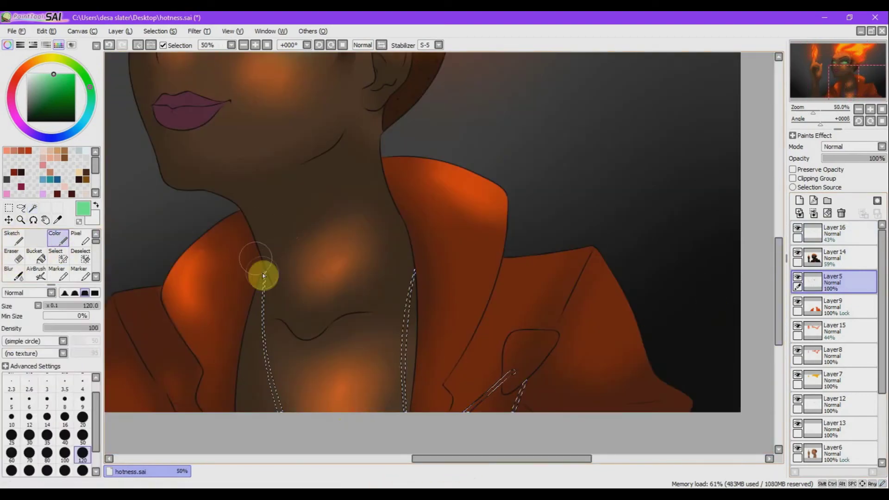
left_click(27, 108)
left_click_drag(265, 274, 278, 407)
mouse_move(412, 278)
left_mouse_down()
mouse_move(395, 393)
mouse_move(412, 278)
left_mouse_up()
mouse_move(468, 403)
left_mouse_down()
mouse_move(521, 384)
mouse_move(473, 407)
left_mouse_up()
key("ctrl+d")
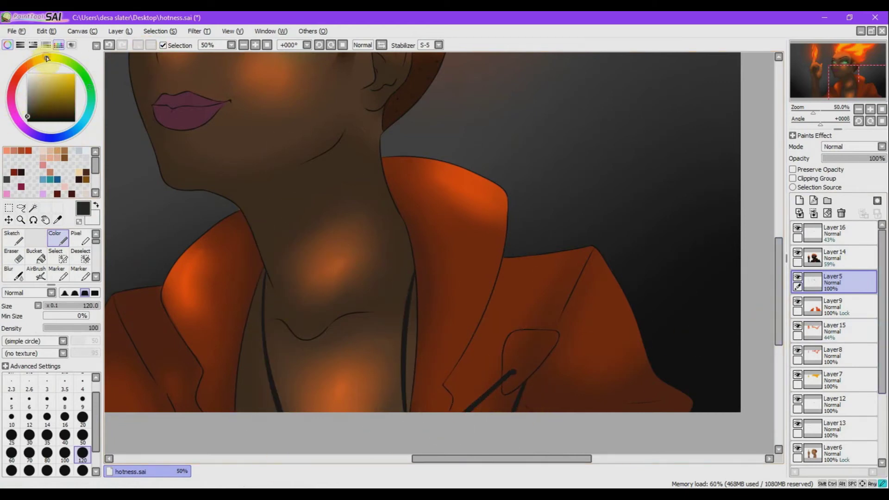
Select the rounded teardrop shape on the jacket, fill it with dark golden brown on Layer9, and clear the selection
left_click(33, 208)
left_click(543, 347)
left_click(18, 271)
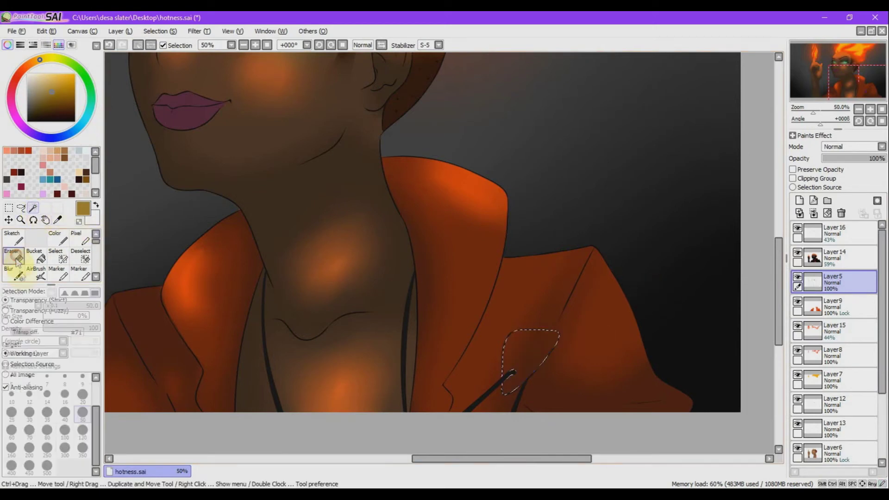
scroll(339, 274, "down", 3)
scroll(592, 296, "up", 2)
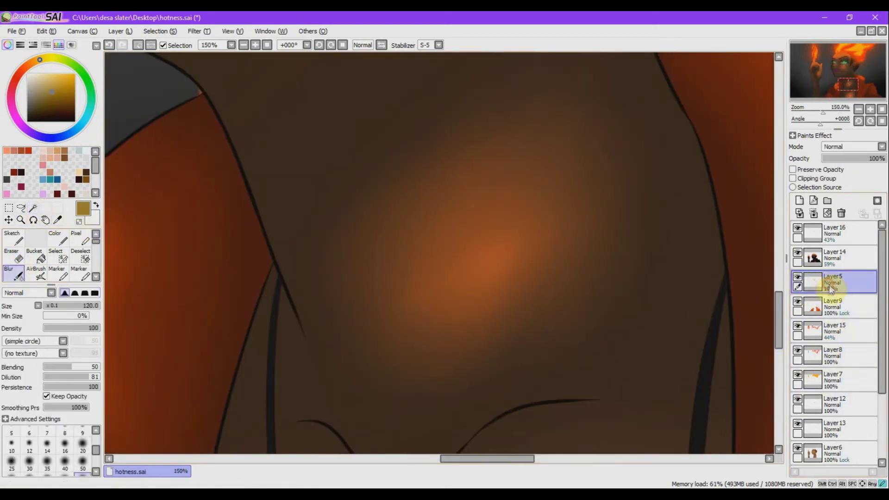
left_click_drag(671, 347, 412, 180)
left_click(839, 306)
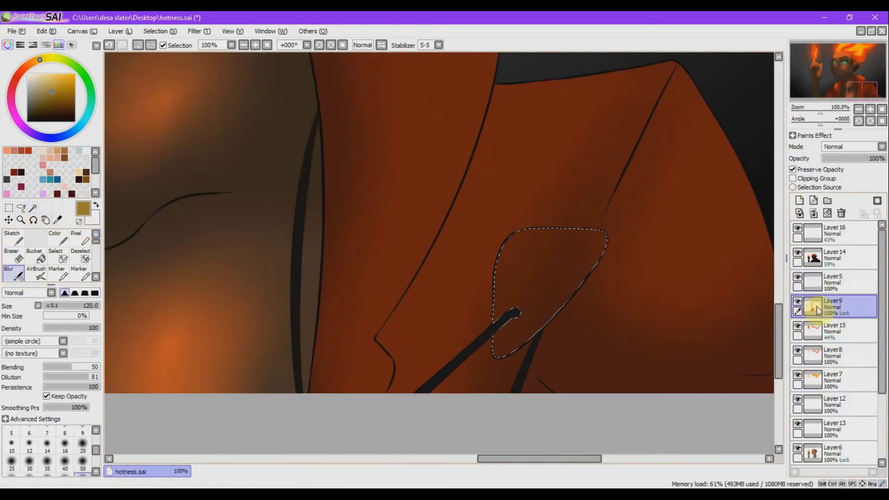
left_click(59, 238)
mouse_move(560, 258)
left_mouse_down()
mouse_move(523, 330)
mouse_move(581, 227)
left_mouse_up()
left_click(138, 45)
left_click(267, 45)
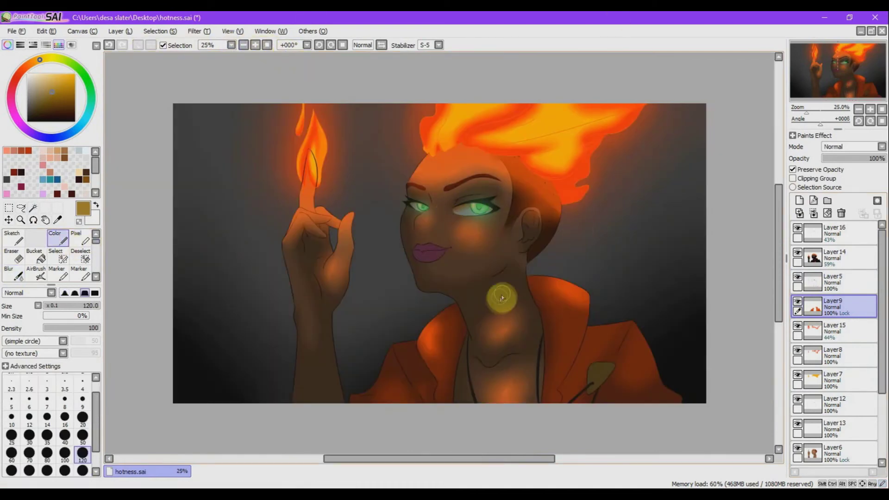
Activate the dark overlay on Layer14 and set up the Blur tool with a larger brush size
scroll(506, 345, "up", 1)
left_click(833, 258)
left_click(11, 271)
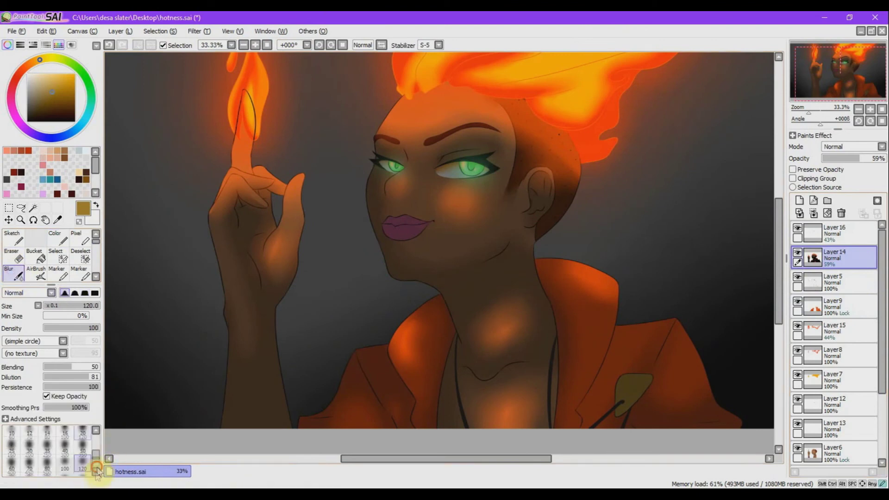
left_click(65, 448)
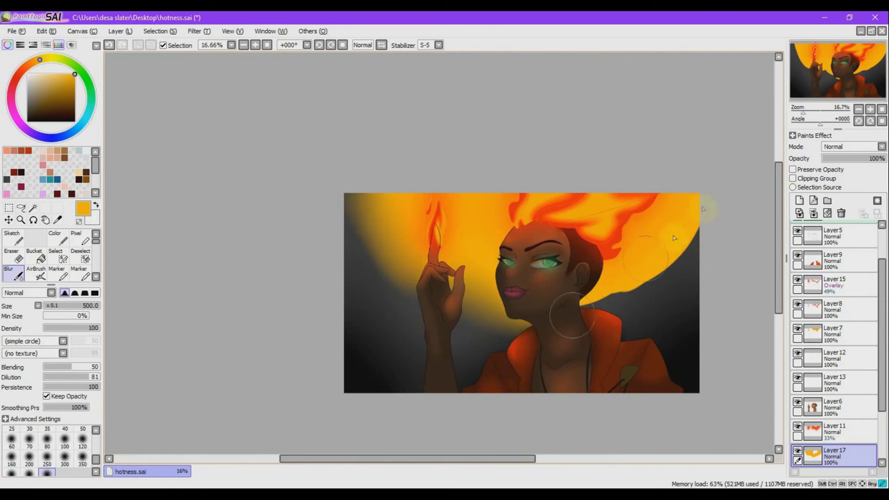
Blur the yellow background glow on Layer17 at size 500 and set the layer opacity to 22%
mouse_move(674, 238)
left_mouse_down()
mouse_move(657, 274)
mouse_move(695, 194)
left_mouse_up()
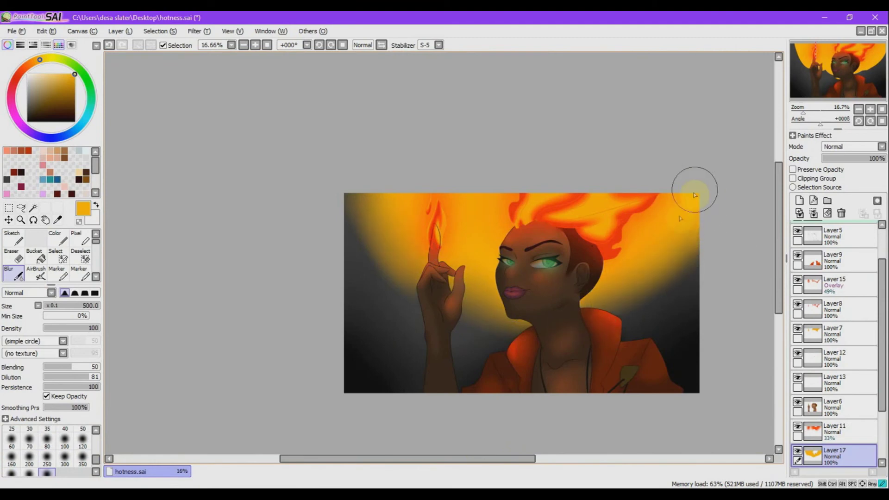
left_click_drag(870, 159, 837, 158)
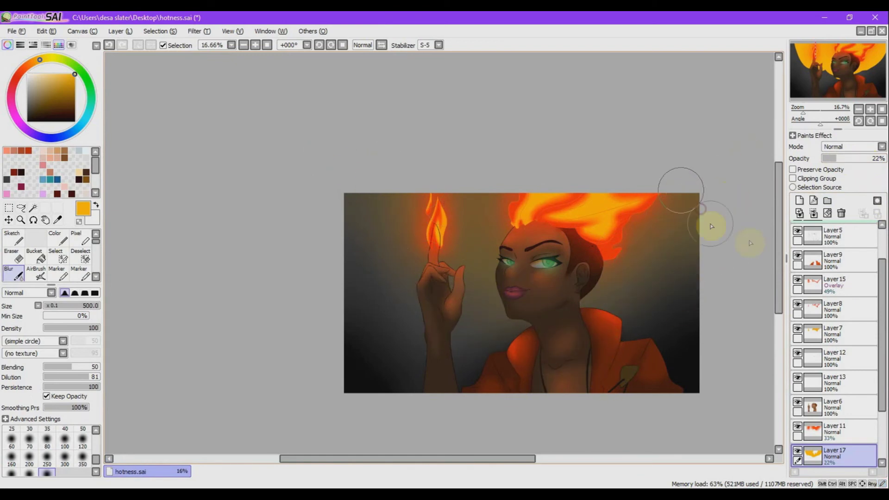
scroll(712, 226, "down", 1)
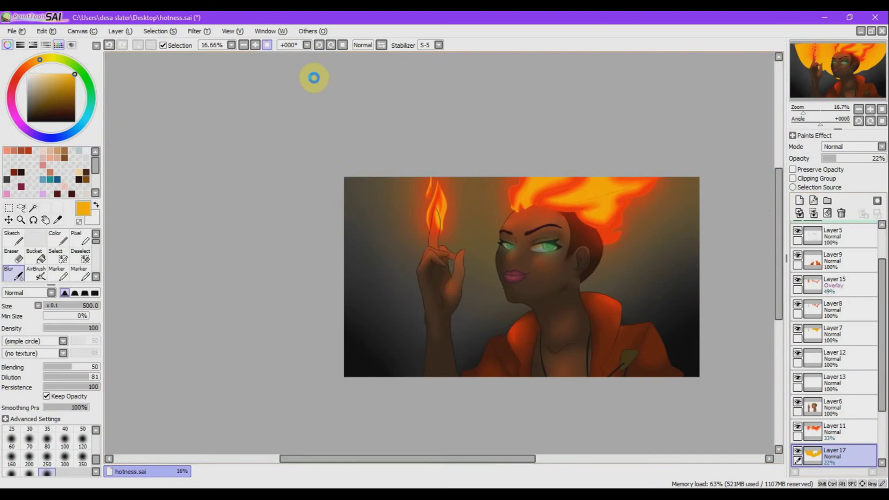
key("ctrl+plus")
left_click_drag(479, 291, 692, 295)
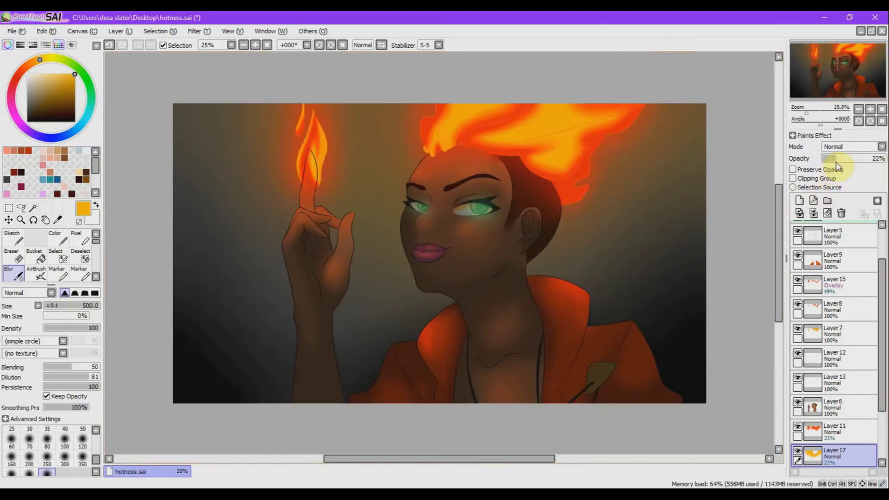
scroll(813, 370, "down", 3)
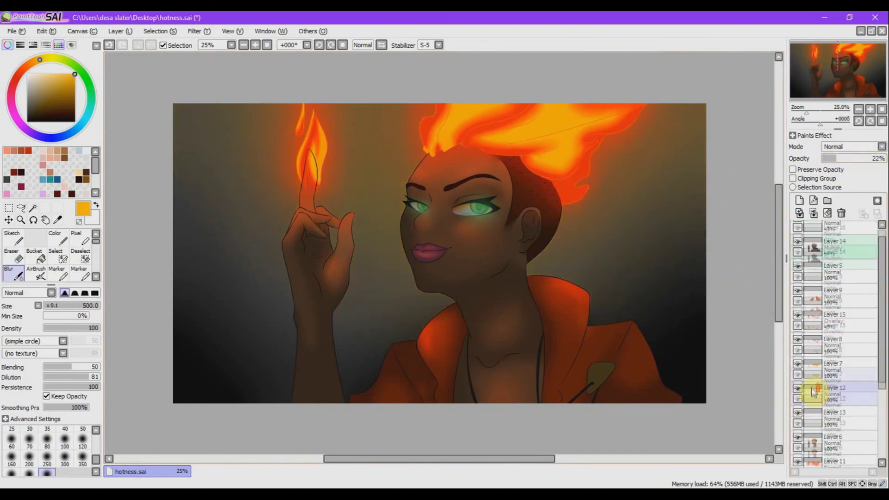